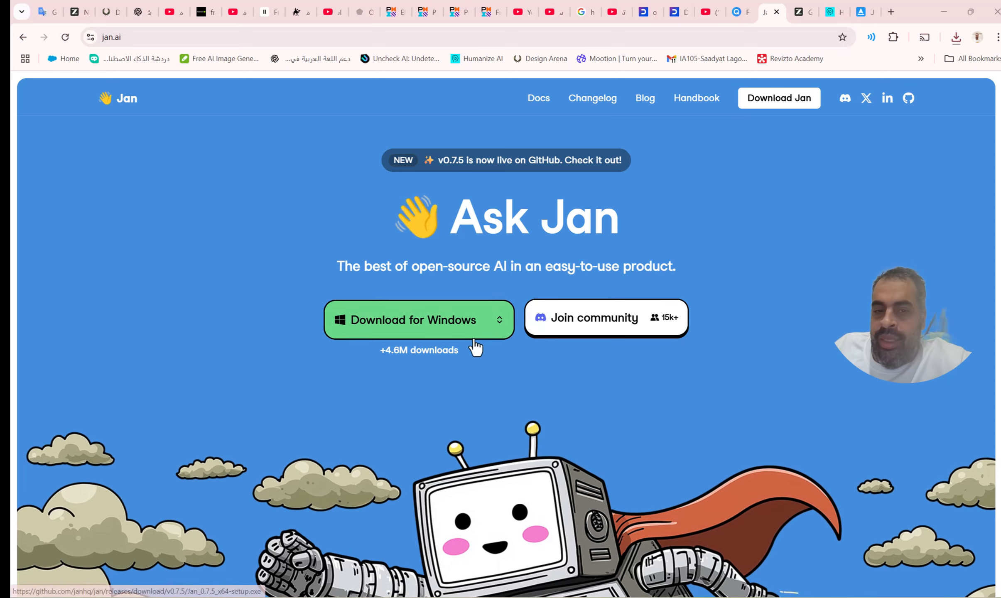
{"action": "left_click", "coordinate": [470, 336]}
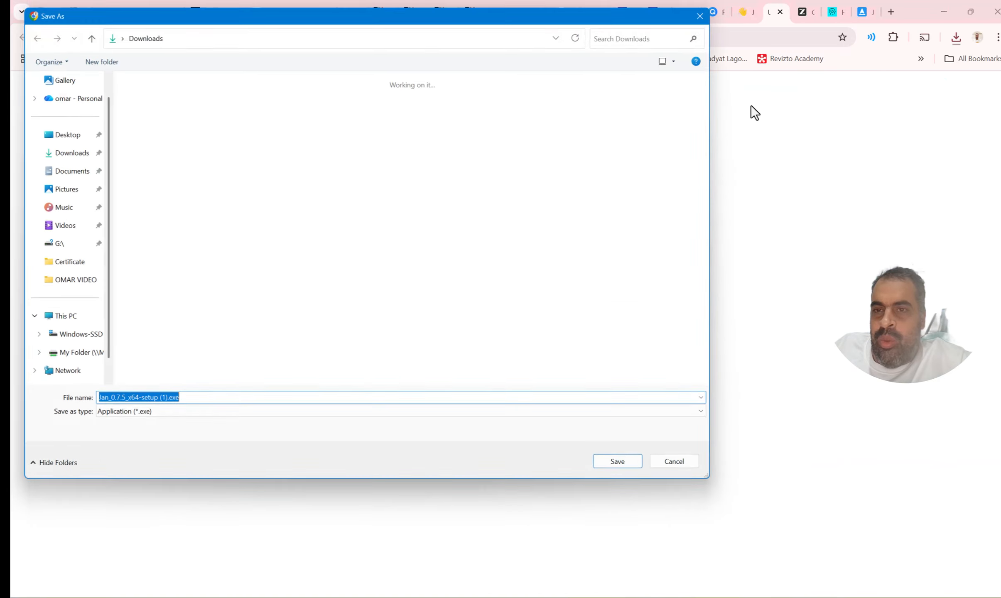
{"action": "left_click", "coordinate": [687, 470]}
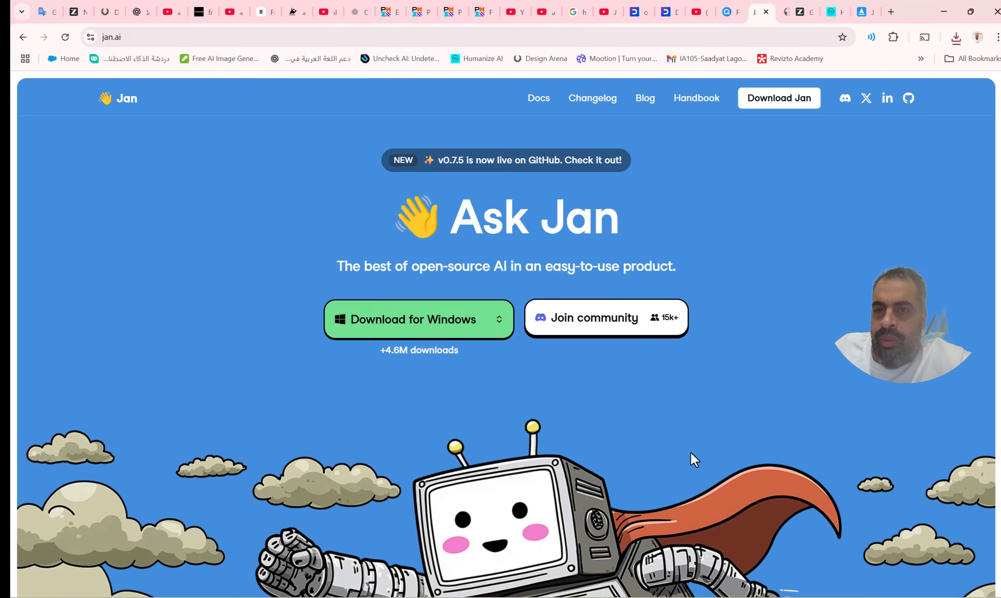
{"action": "left_click", "coordinate": [744, 13]}
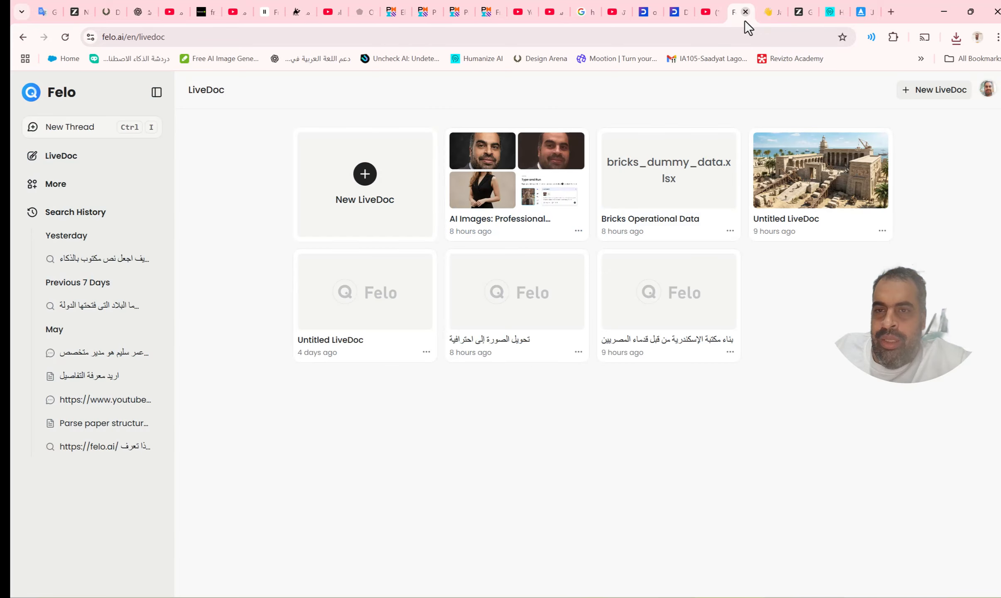
{"action": "left_click", "coordinate": [765, 13]}
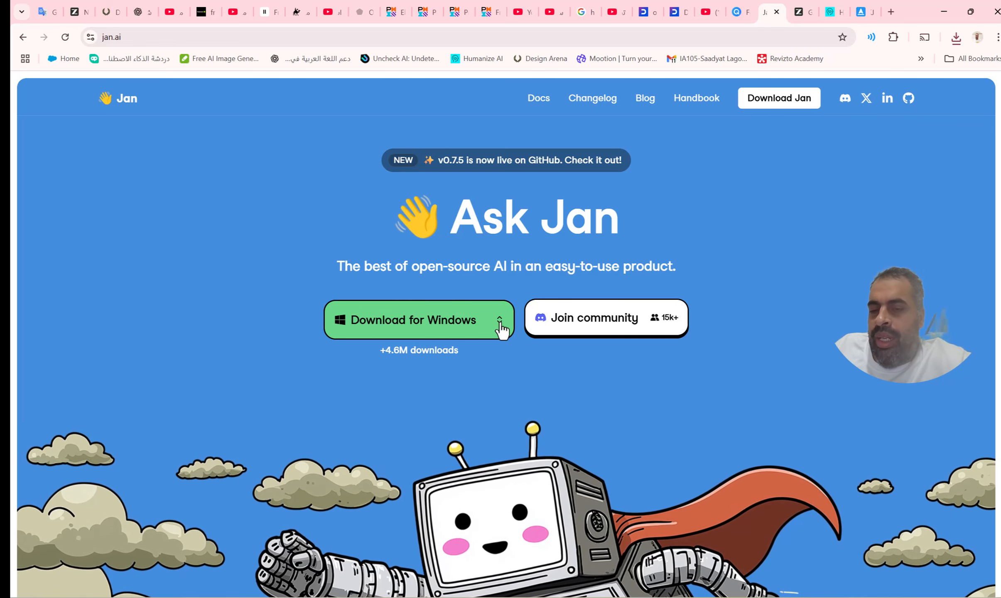
Examine the Jan homepage from the app preview through the supported models and connectors to the page's end.
{"action": "scroll", "coordinate": [501, 324], "scroll_direction": "down", "scroll_amount": 5}
{"action": "scroll", "coordinate": [501, 327], "scroll_direction": "down", "scroll_amount": 2}
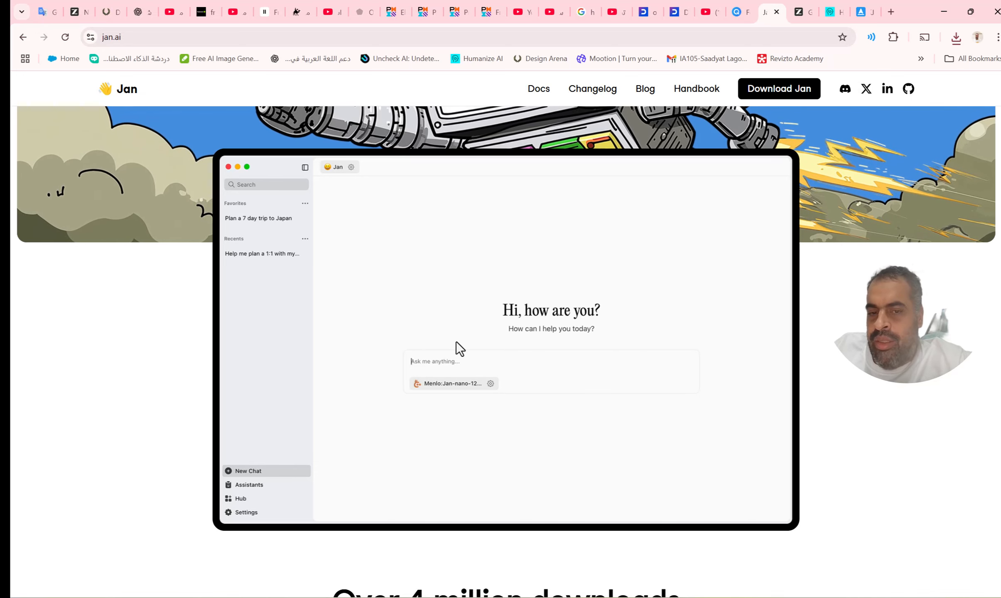
{"action": "scroll", "coordinate": [613, 333], "scroll_direction": "down", "scroll_amount": 8}
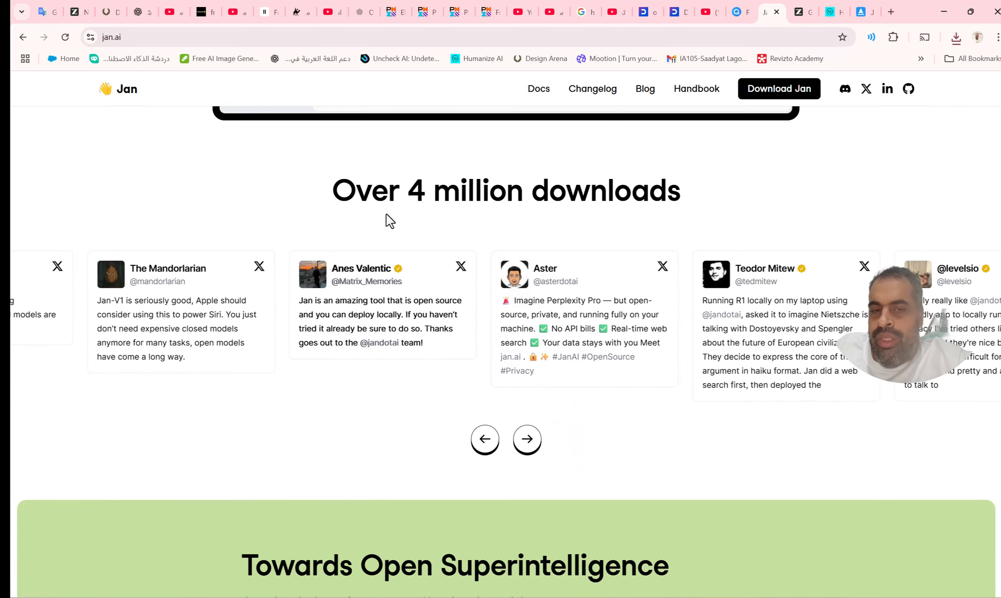
{"action": "scroll", "coordinate": [617, 332], "scroll_direction": "down", "scroll_amount": 1}
{"action": "scroll", "coordinate": [617, 333], "scroll_direction": "down", "scroll_amount": 5}
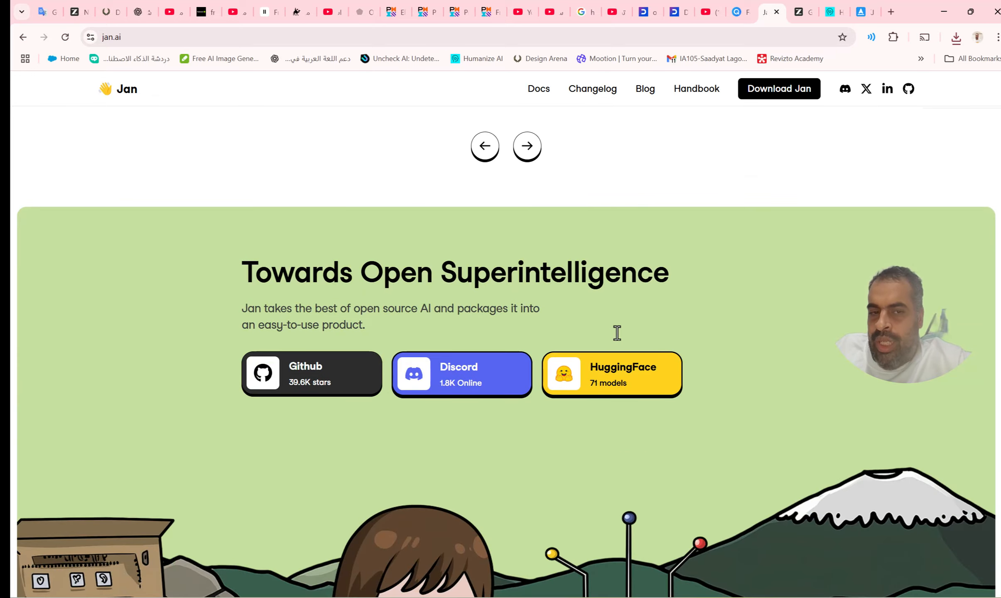
{"action": "scroll", "coordinate": [618, 333], "scroll_direction": "down", "scroll_amount": 12}
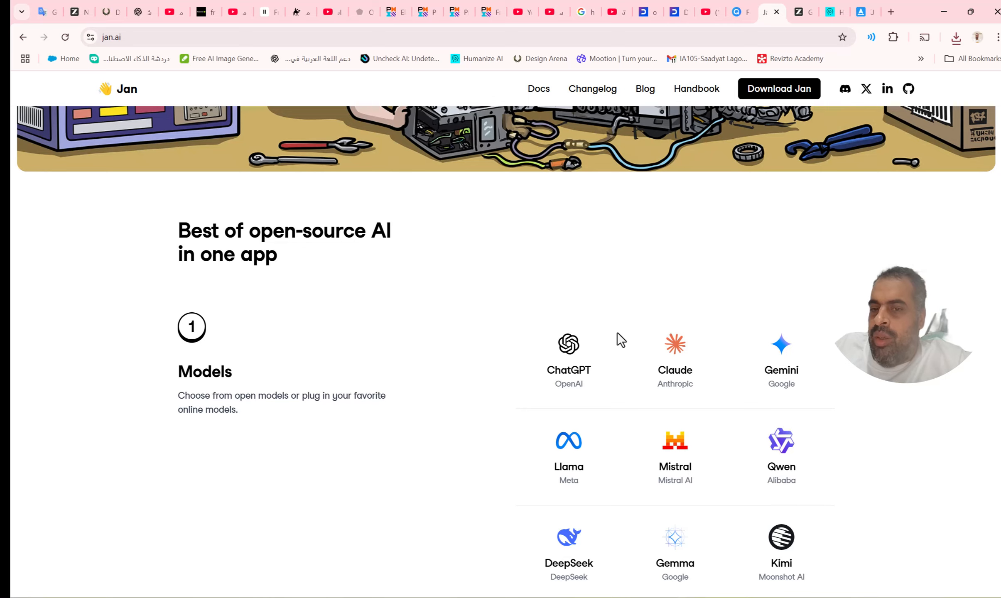
{"action": "scroll", "coordinate": [618, 331], "scroll_direction": "down", "scroll_amount": 3}
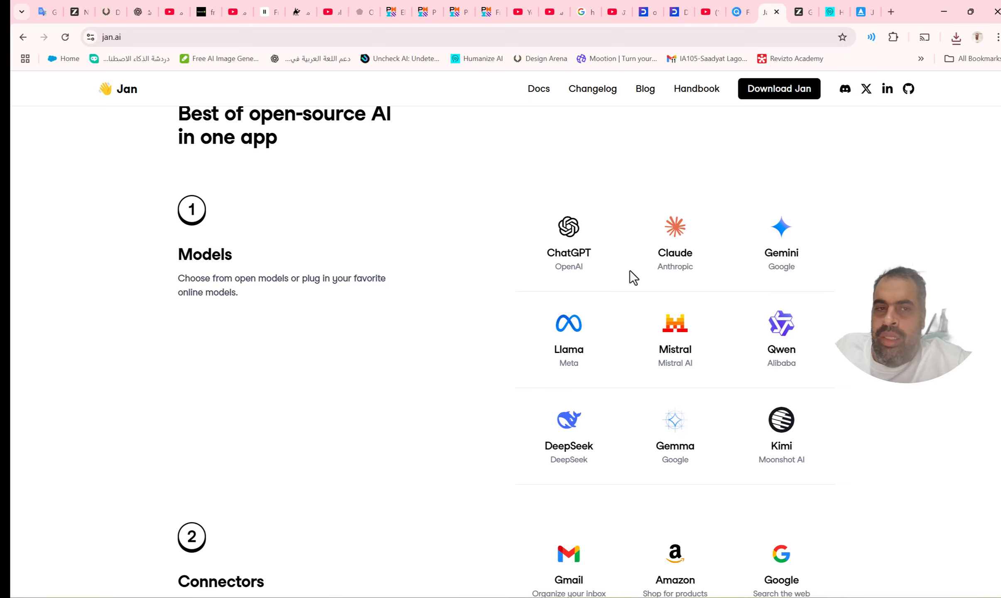
{"action": "scroll", "coordinate": [629, 272], "scroll_direction": "up", "scroll_amount": 1}
{"action": "scroll", "coordinate": [617, 273], "scroll_direction": "down", "scroll_amount": 1}
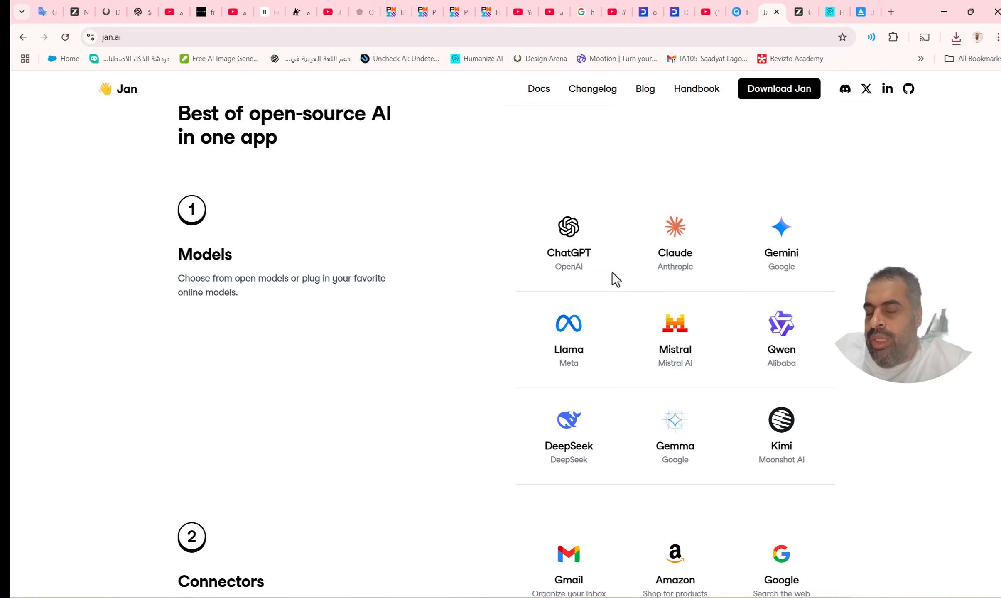
{"action": "scroll", "coordinate": [612, 272], "scroll_direction": "down", "scroll_amount": 6}
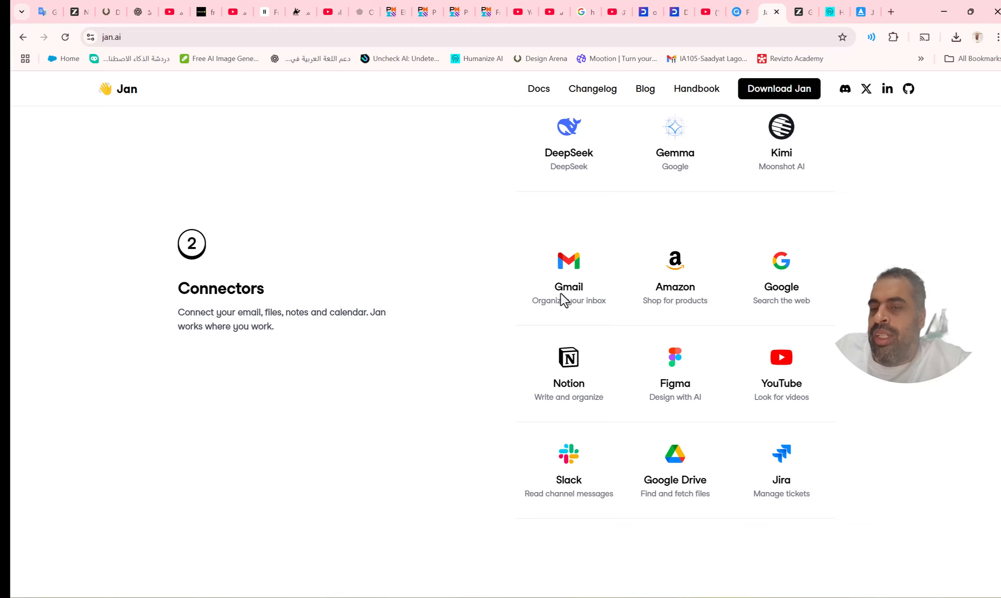
{"action": "scroll", "coordinate": [764, 342], "scroll_direction": "down", "scroll_amount": 20}
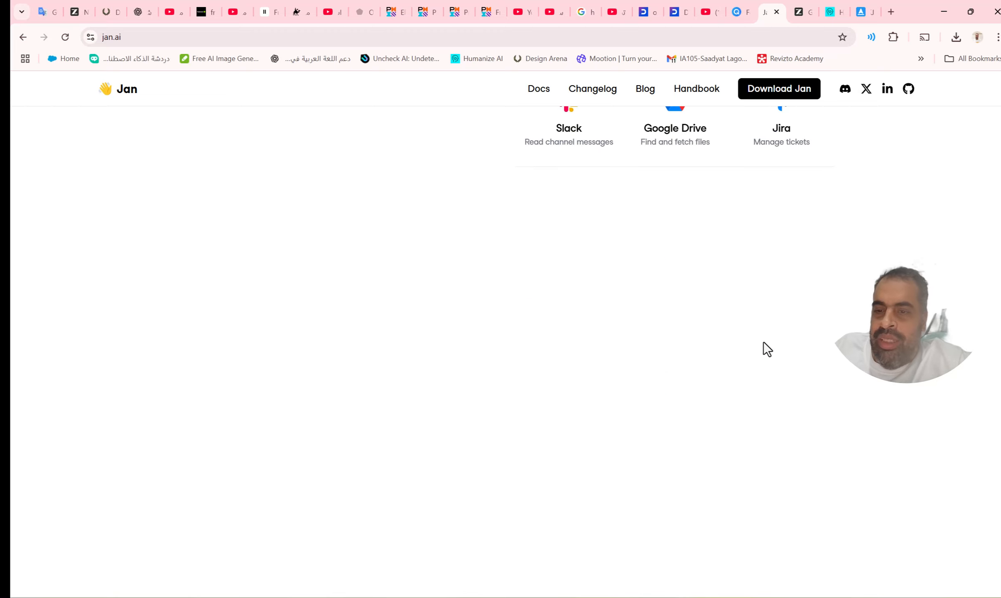
{"action": "scroll", "coordinate": [764, 342], "scroll_direction": "down", "scroll_amount": 7}
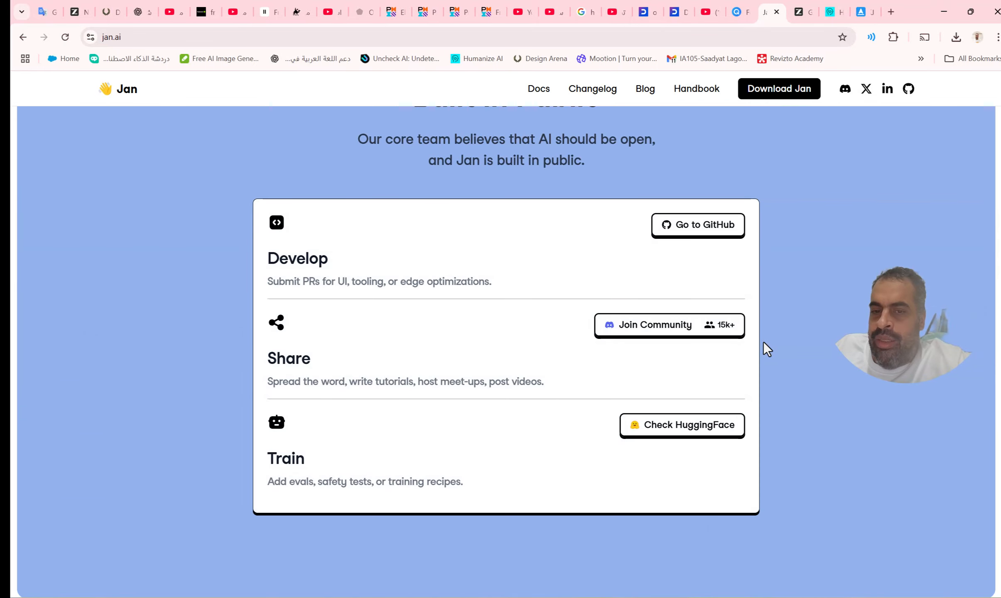
{"action": "scroll", "coordinate": [628, 329], "scroll_direction": "down", "scroll_amount": 10}
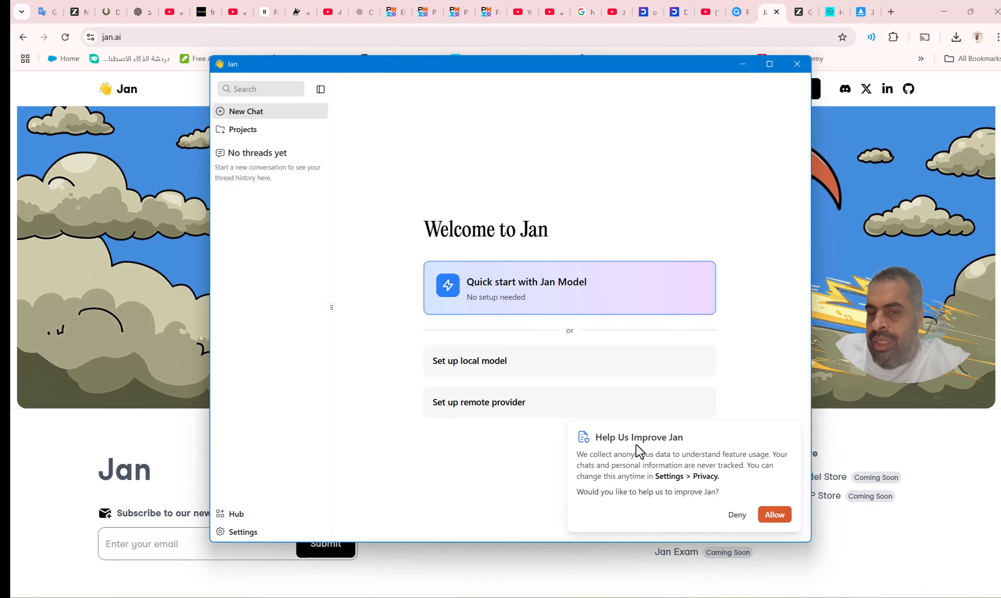
Deny the anonymous data collection request in the Jan desktop app and open its settings.
{"action": "left_click", "coordinate": [744, 521]}
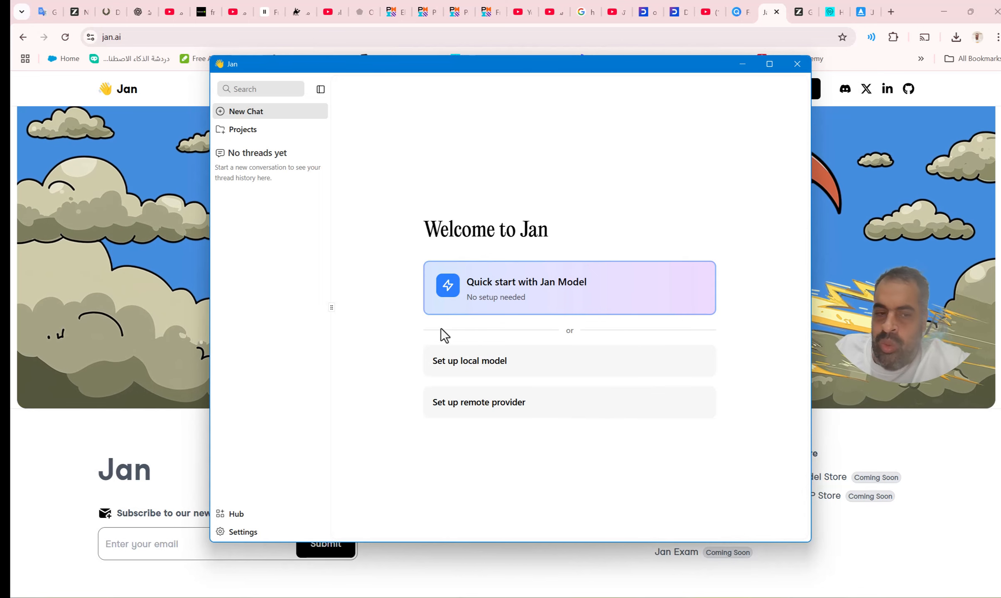
{"action": "left_click", "coordinate": [252, 537]}
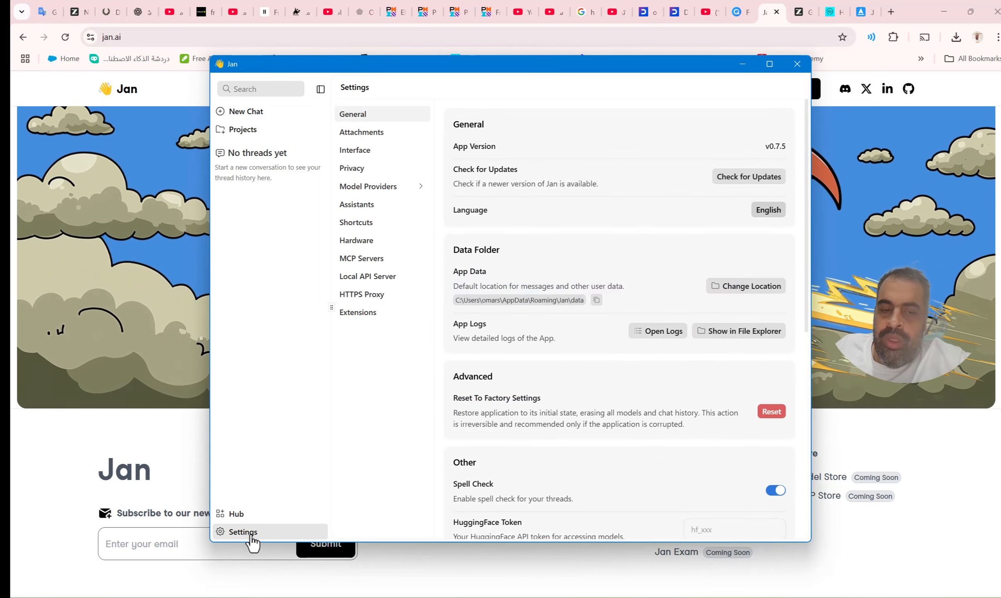
{"action": "left_click", "coordinate": [182, 113]}
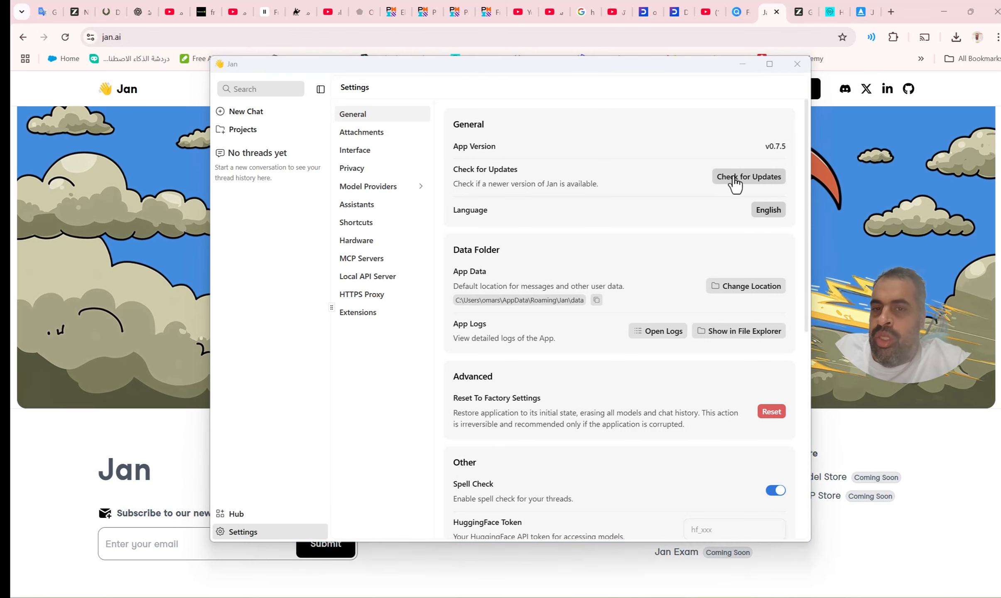
Examine the available display languages and the remaining General settings, including data folder, spell check, resources and community.
{"action": "left_click", "coordinate": [767, 211]}
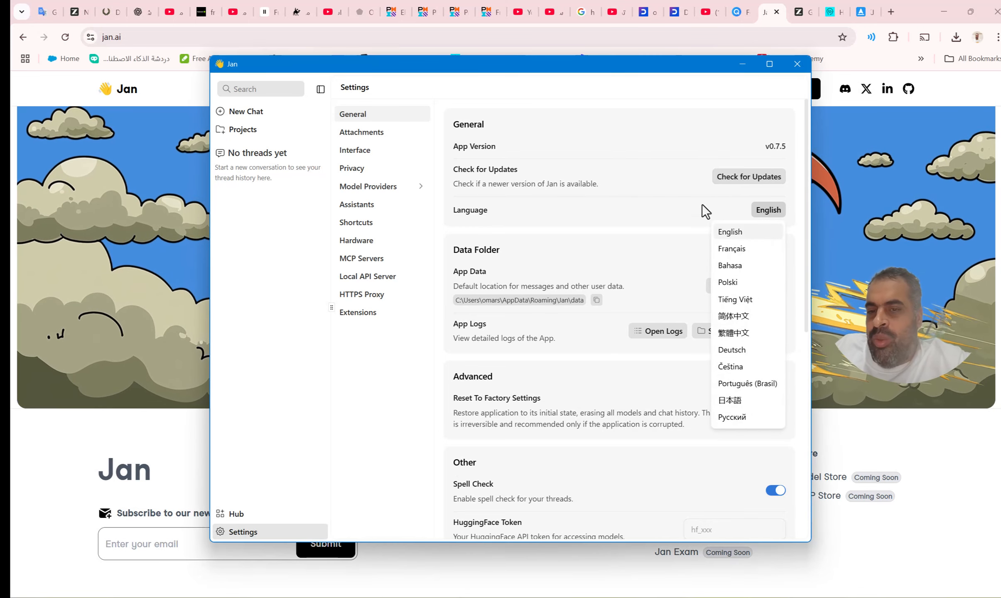
{"action": "left_click", "coordinate": [643, 188]}
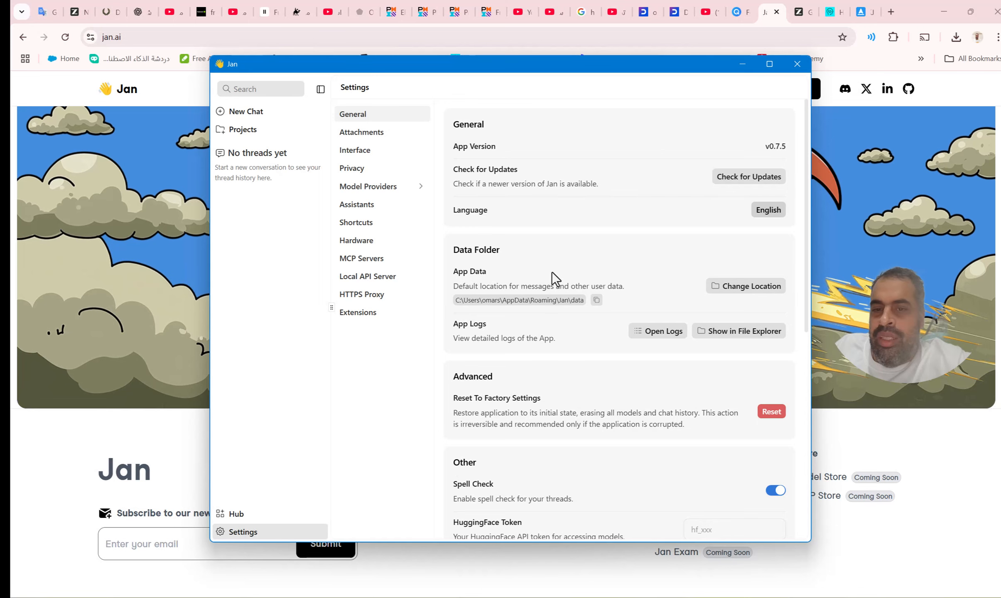
{"action": "scroll", "coordinate": [726, 392], "scroll_direction": "down", "scroll_amount": 4}
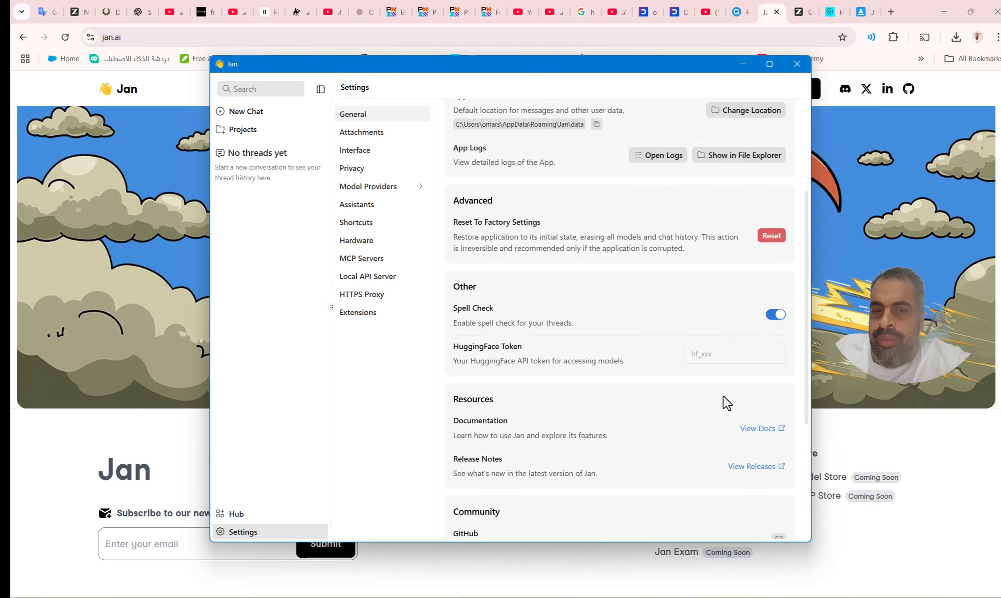
{"action": "scroll", "coordinate": [724, 396], "scroll_direction": "down", "scroll_amount": 3}
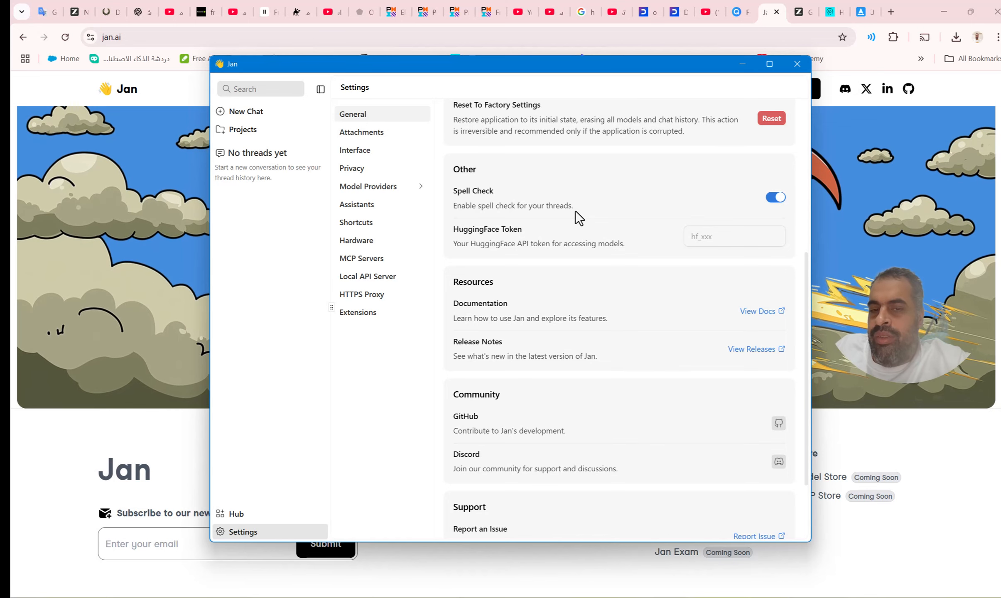
{"action": "scroll", "coordinate": [576, 210], "scroll_direction": "down", "scroll_amount": 3}
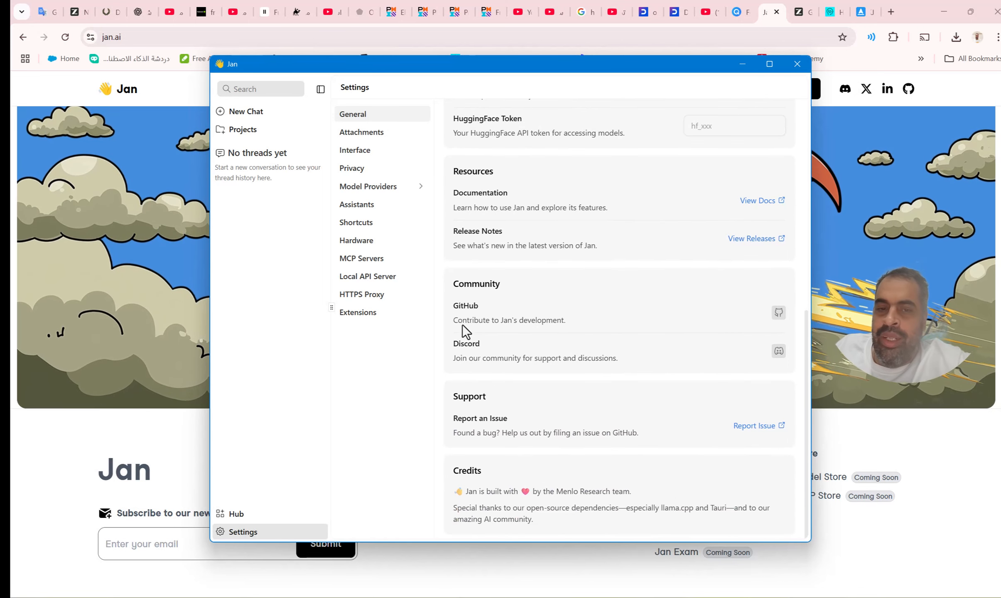
{"action": "scroll", "coordinate": [664, 330], "scroll_direction": "up", "scroll_amount": 3}
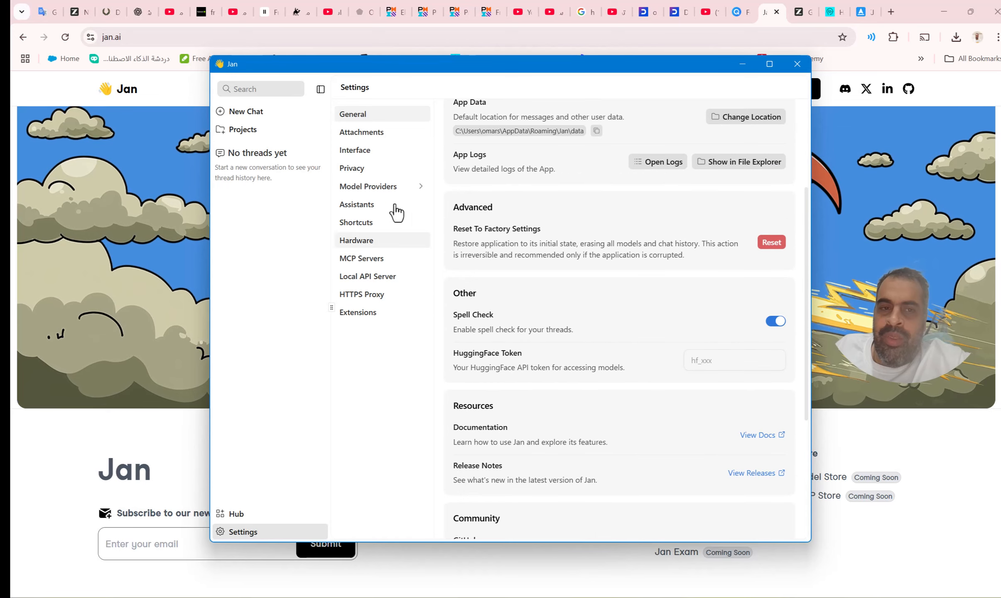
Review the Attachments, Interface, Privacy, Model Providers, Assistants, Shortcuts and Hardware settings in turn.
{"action": "left_click", "coordinate": [380, 137]}
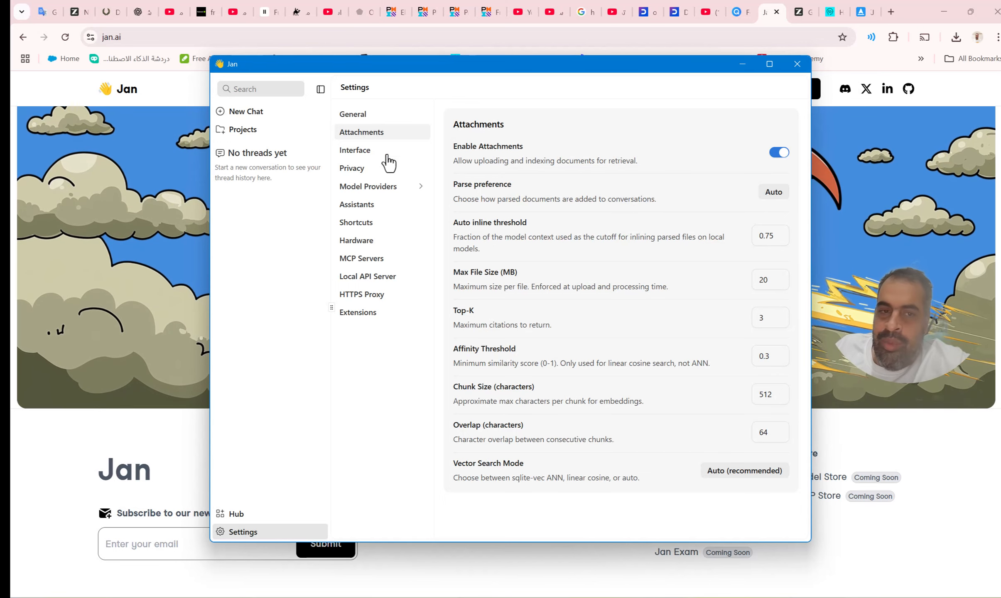
{"action": "left_click", "coordinate": [368, 150]}
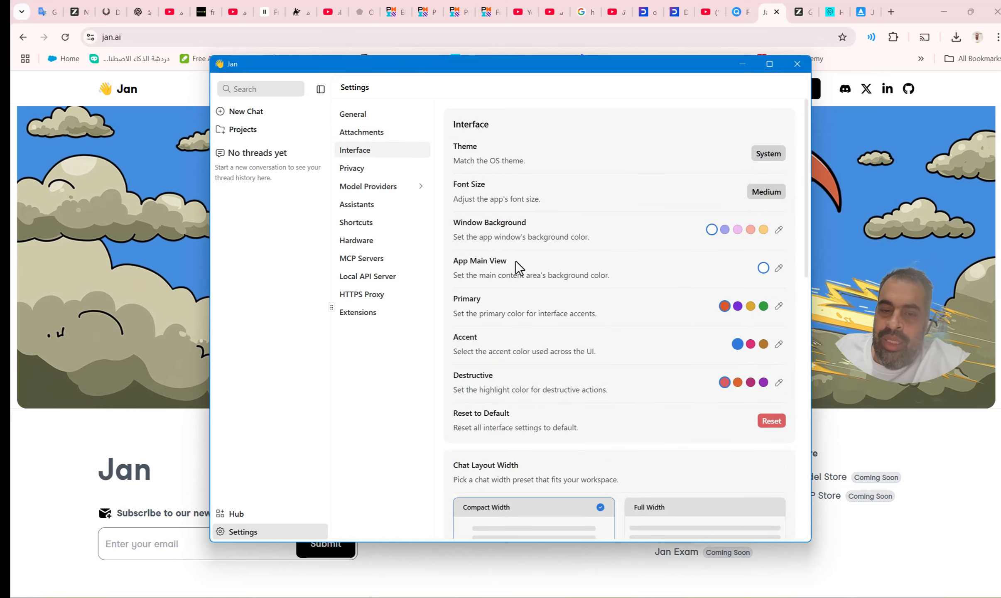
{"action": "left_click", "coordinate": [374, 174]}
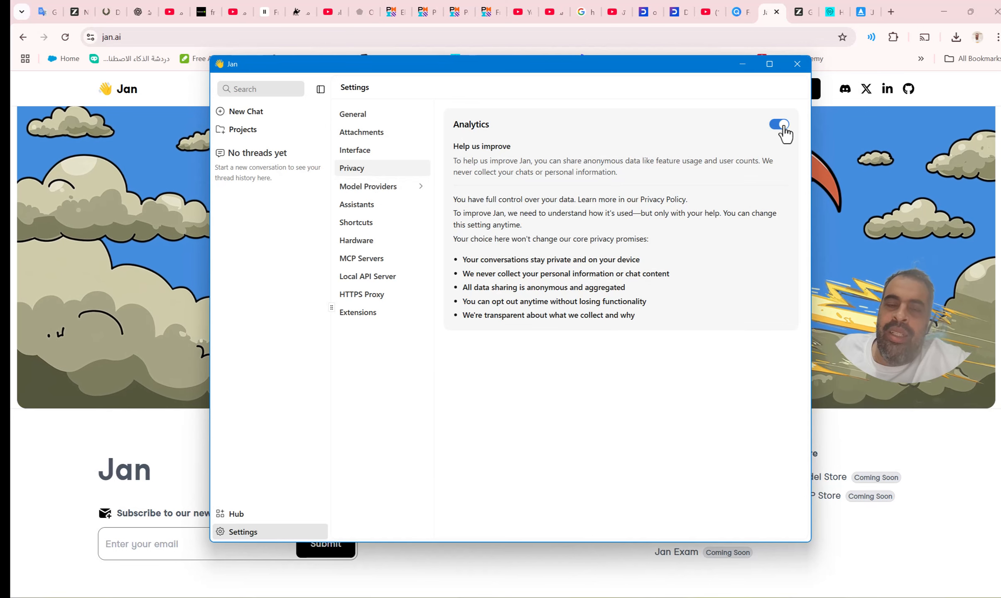
{"action": "left_click", "coordinate": [347, 189]}
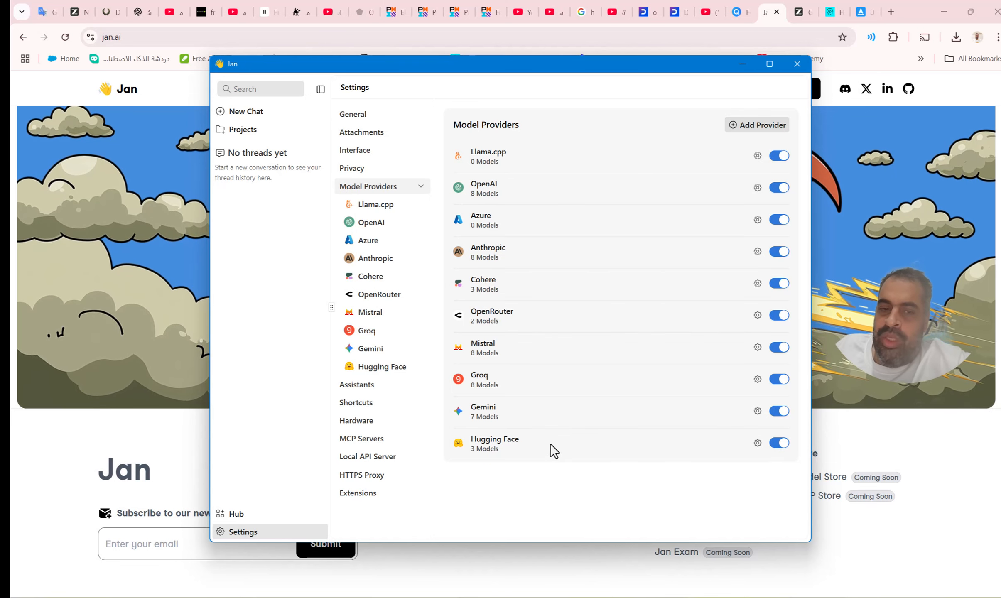
{"action": "left_click", "coordinate": [400, 387]}
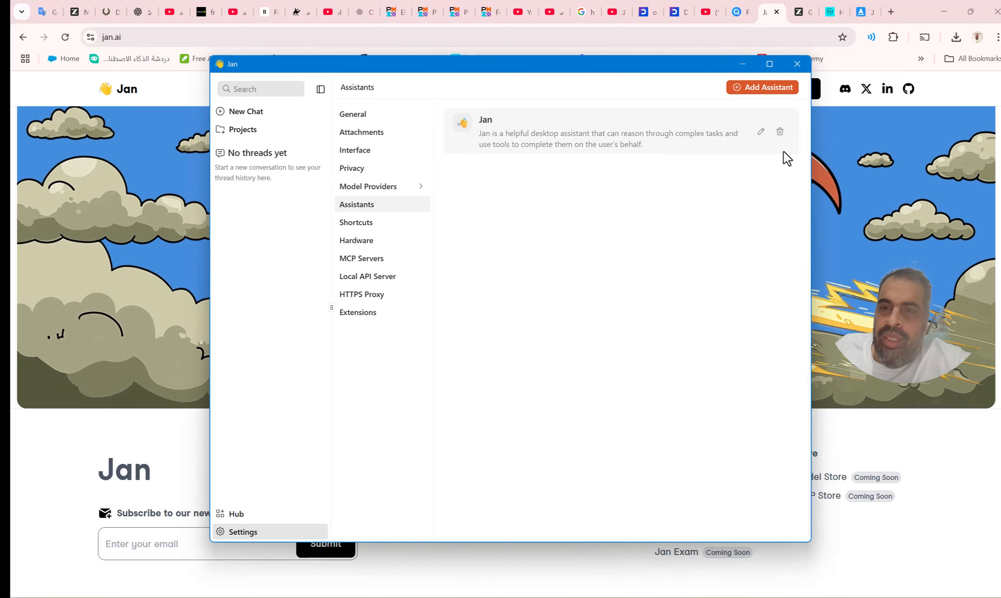
{"action": "left_click", "coordinate": [392, 225]}
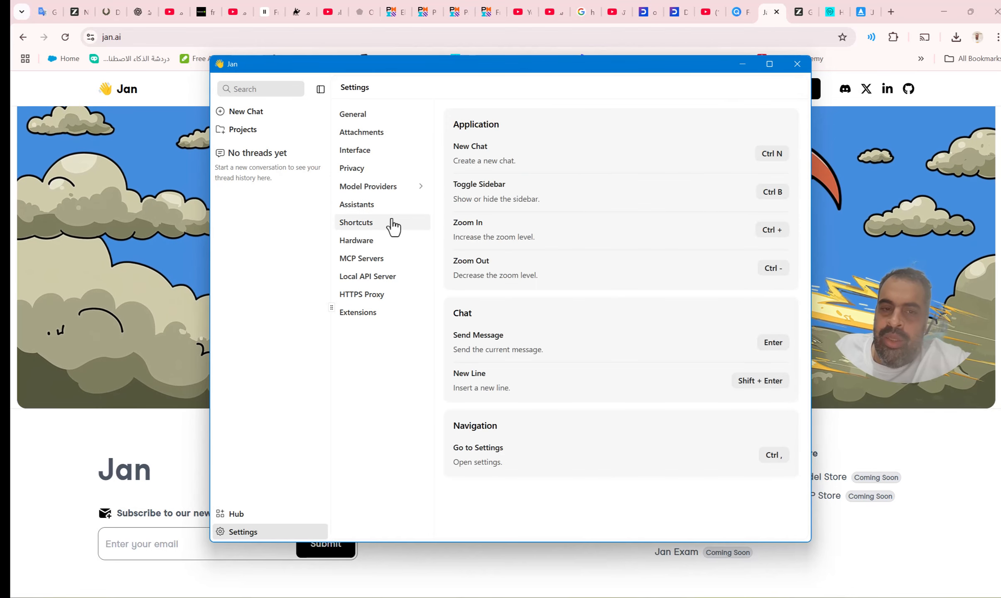
{"action": "left_click", "coordinate": [388, 245]}
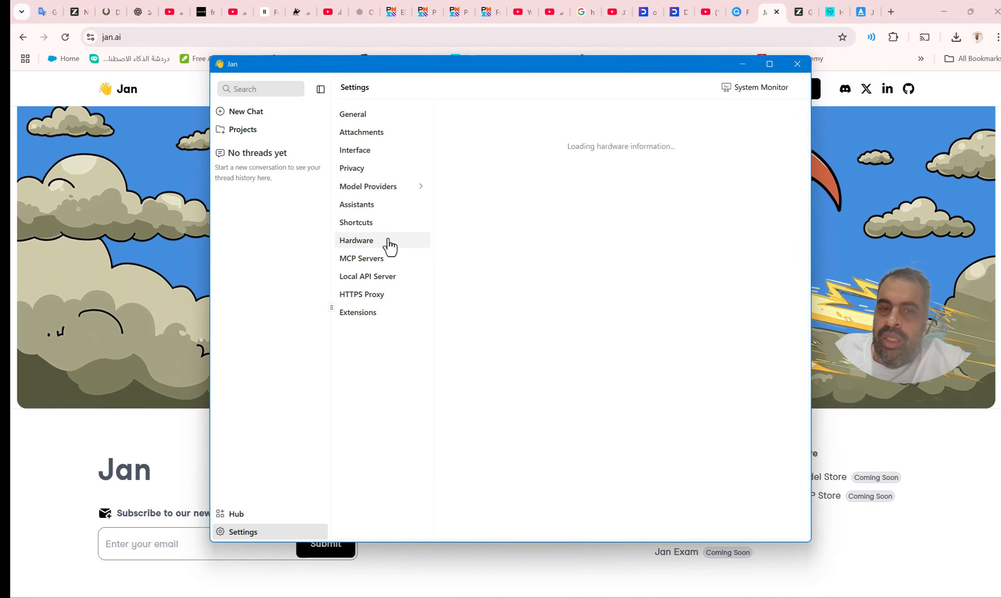
Examine the MCP Servers settings, including tool permissions, call timeout and the configured servers from Jan Browser MCP to Serper.
{"action": "left_click", "coordinate": [385, 262]}
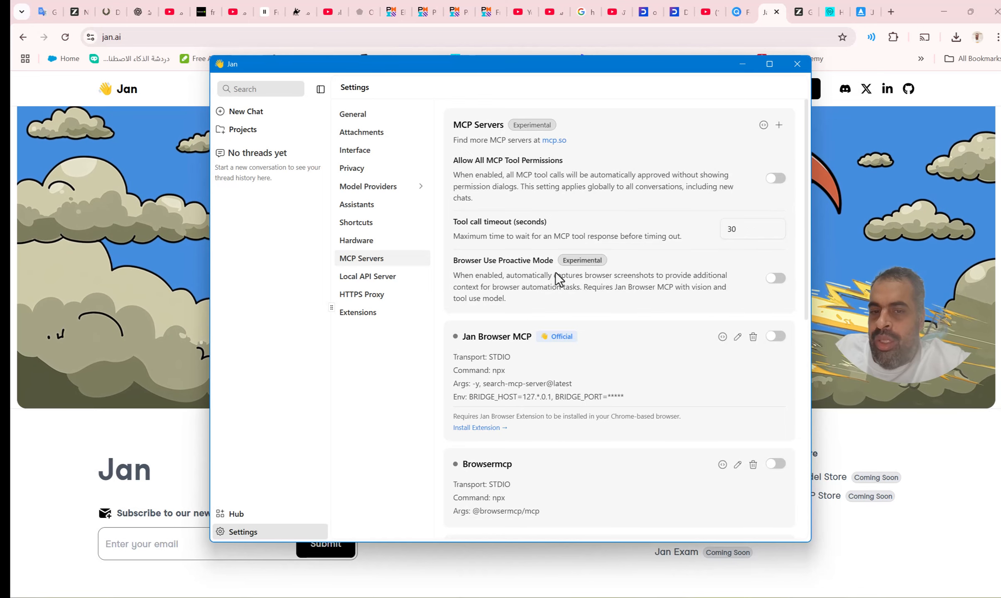
{"action": "scroll", "coordinate": [673, 330], "scroll_direction": "down", "scroll_amount": 5}
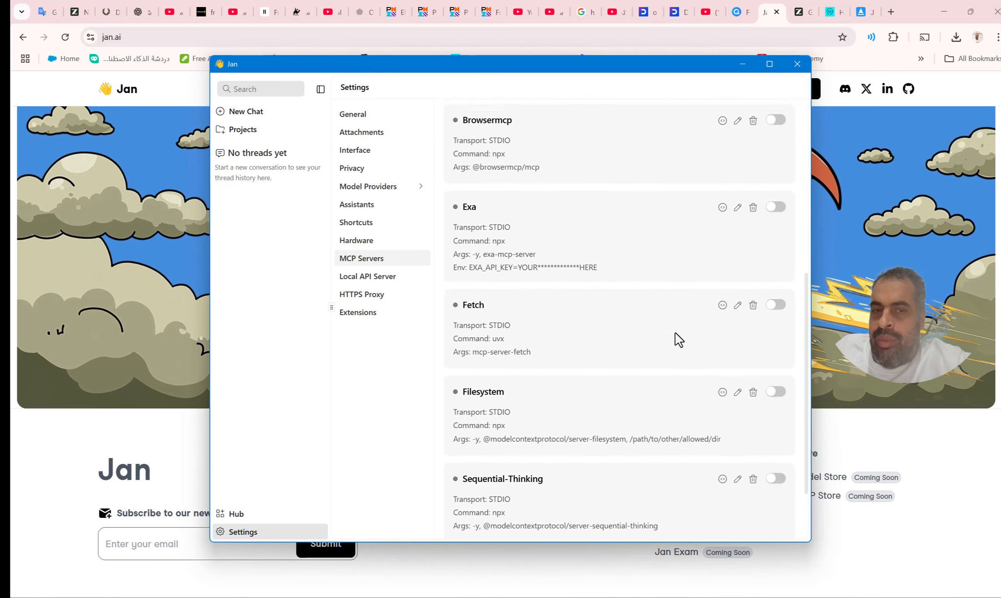
{"action": "scroll", "coordinate": [675, 332], "scroll_direction": "up", "scroll_amount": 4}
{"action": "scroll", "coordinate": [675, 333], "scroll_direction": "down", "scroll_amount": 8}
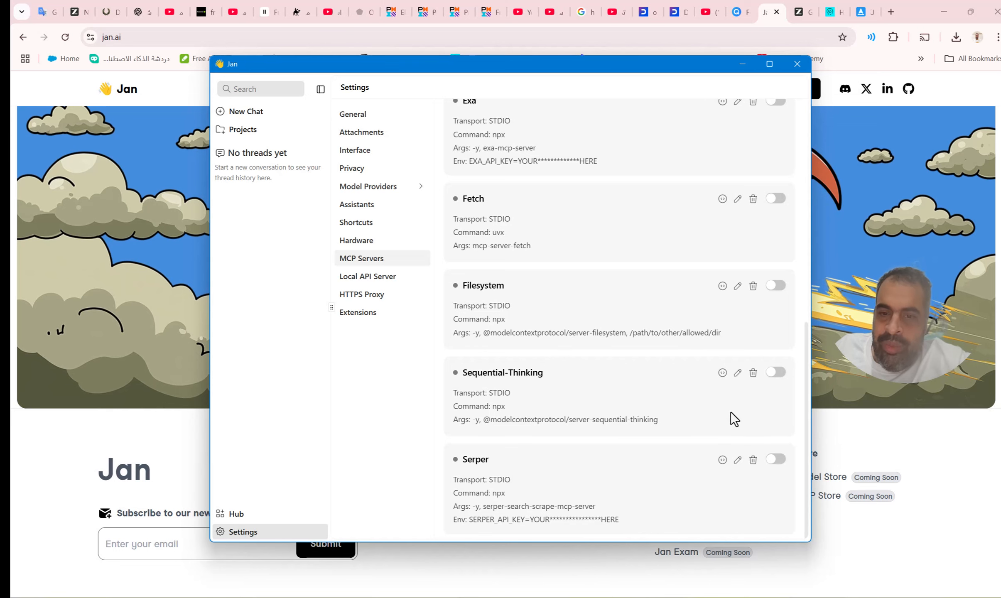
{"action": "scroll", "coordinate": [632, 383], "scroll_direction": "up", "scroll_amount": 10}
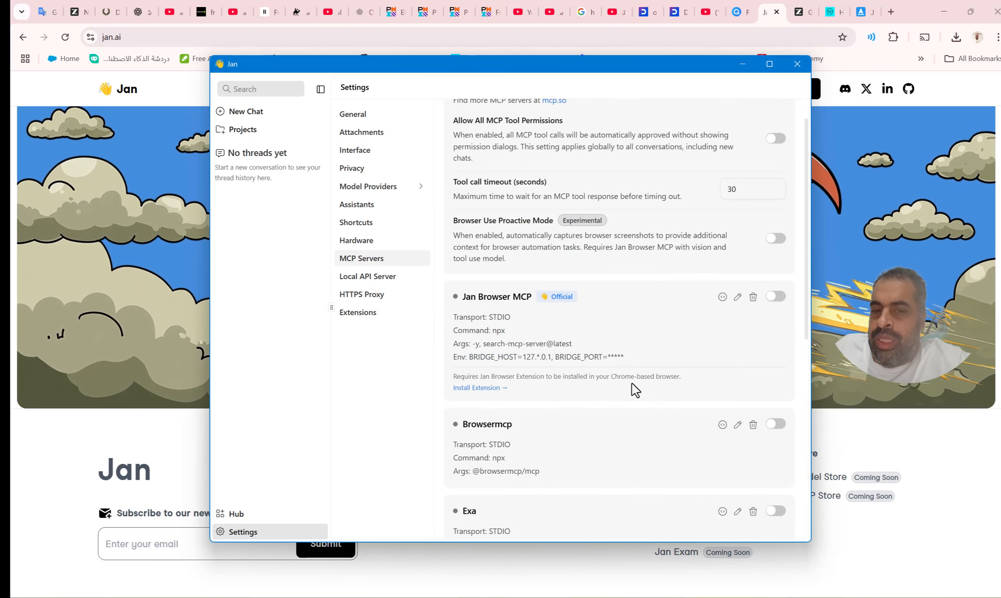
{"action": "scroll", "coordinate": [499, 233], "scroll_direction": "up", "scroll_amount": 1}
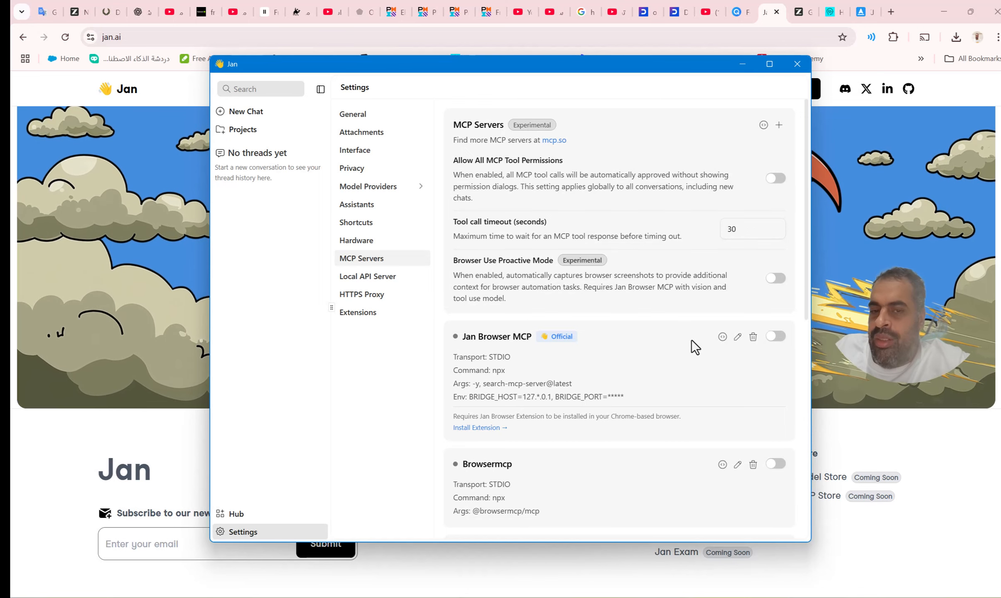
Try allowing all MCP tool permissions, turn the option back off, and review the configured MCP servers down to Serper.
{"action": "left_click", "coordinate": [776, 179]}
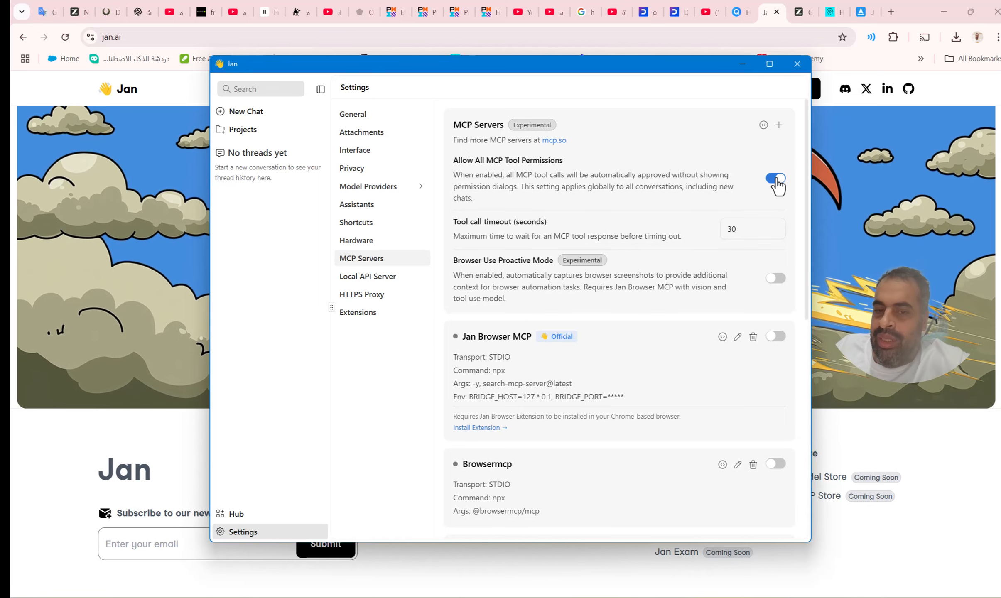
{"action": "left_click", "coordinate": [776, 179]}
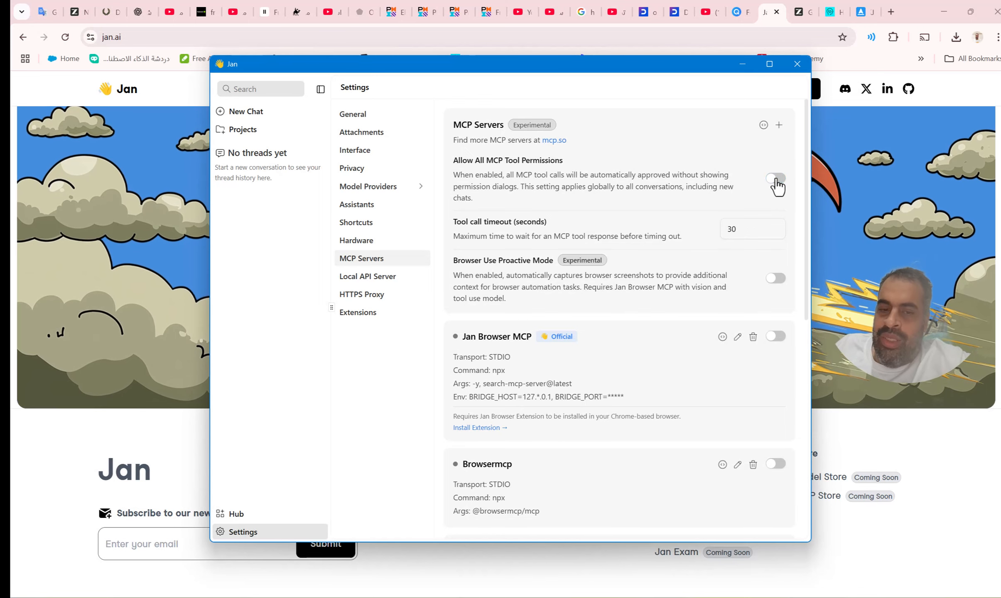
{"action": "scroll", "coordinate": [611, 340], "scroll_direction": "down", "scroll_amount": 3}
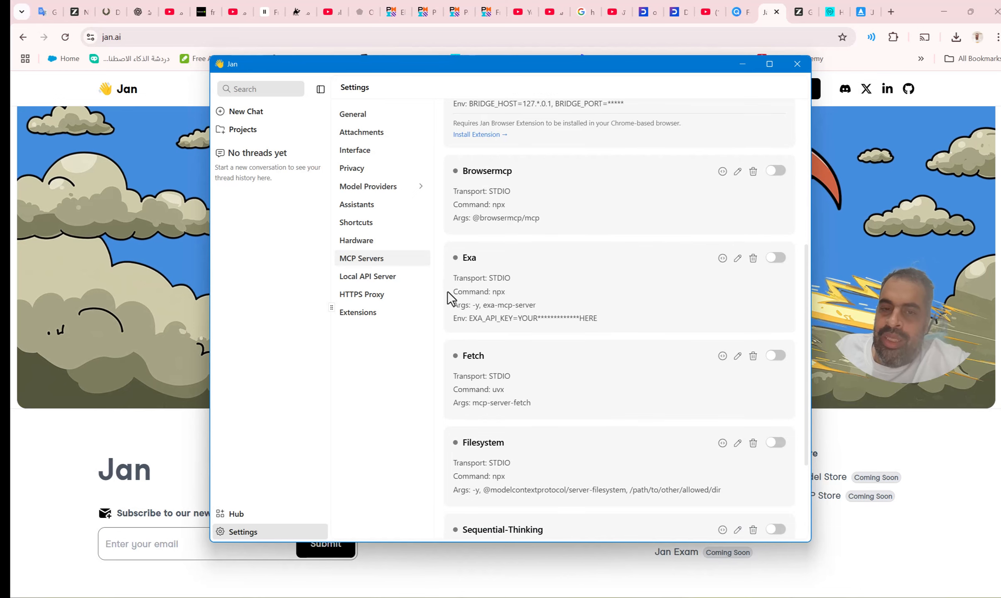
{"action": "scroll", "coordinate": [578, 338], "scroll_direction": "down", "scroll_amount": 2}
{"action": "scroll", "coordinate": [578, 339], "scroll_direction": "down", "scroll_amount": 2}
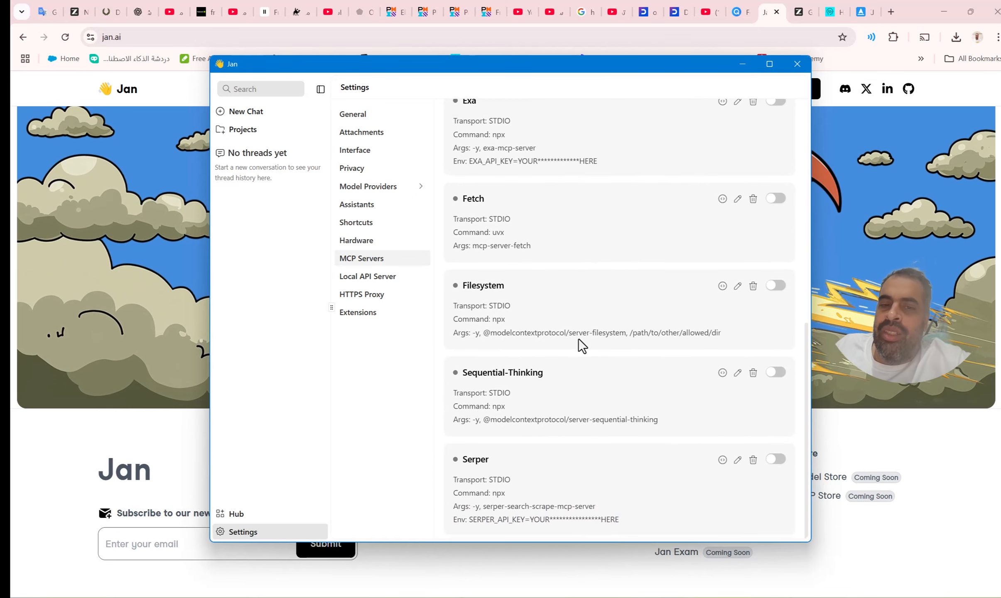
Start a new chat and download the Jan Model through the quick start option.
{"action": "left_click", "coordinate": [246, 113]}
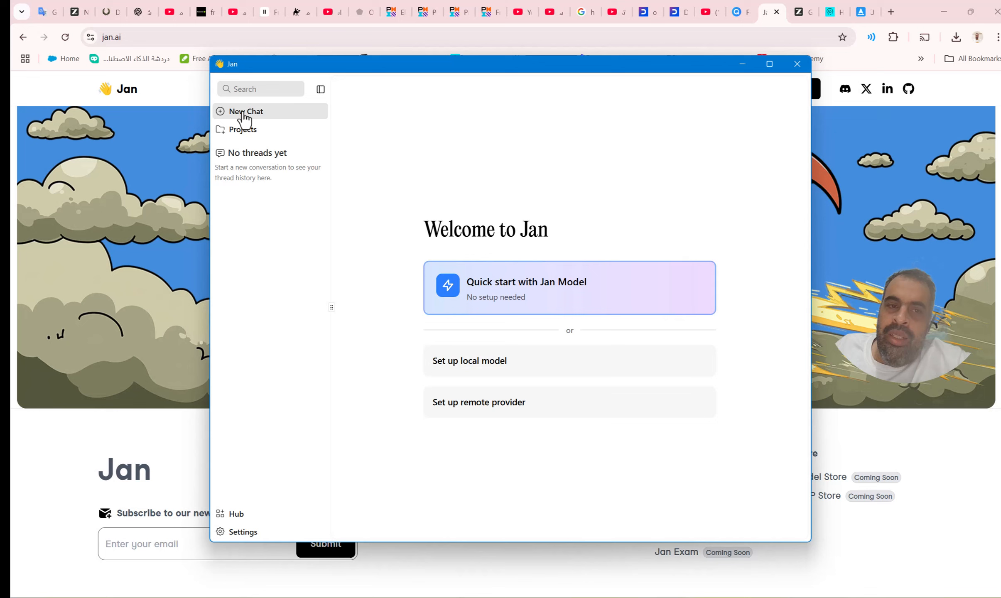
{"action": "left_click", "coordinate": [518, 304]}
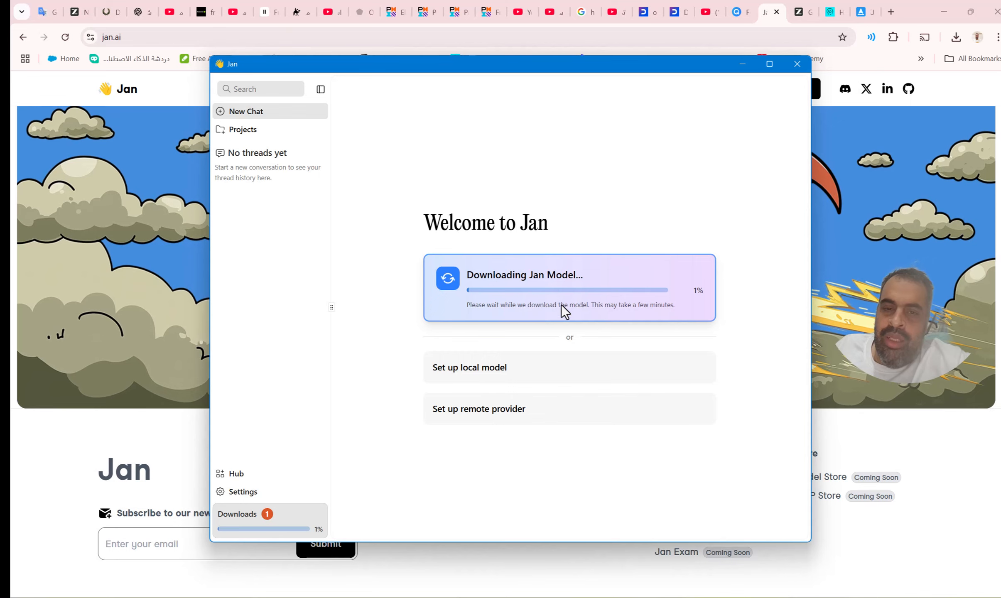
Open the local model setup and examine the available Hub models, including their descriptions, sizes and variants.
{"action": "left_click", "coordinate": [476, 385]}
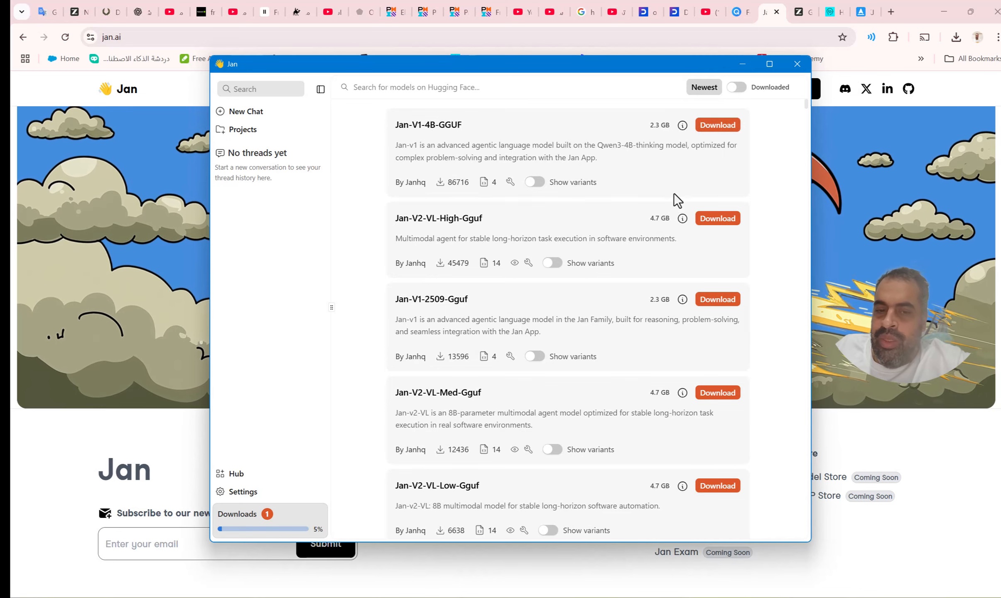
{"action": "scroll", "coordinate": [689, 229], "scroll_direction": "down", "scroll_amount": 6}
{"action": "scroll", "coordinate": [689, 229], "scroll_direction": "down", "scroll_amount": 4}
{"action": "scroll", "coordinate": [690, 228], "scroll_direction": "up", "scroll_amount": 10}
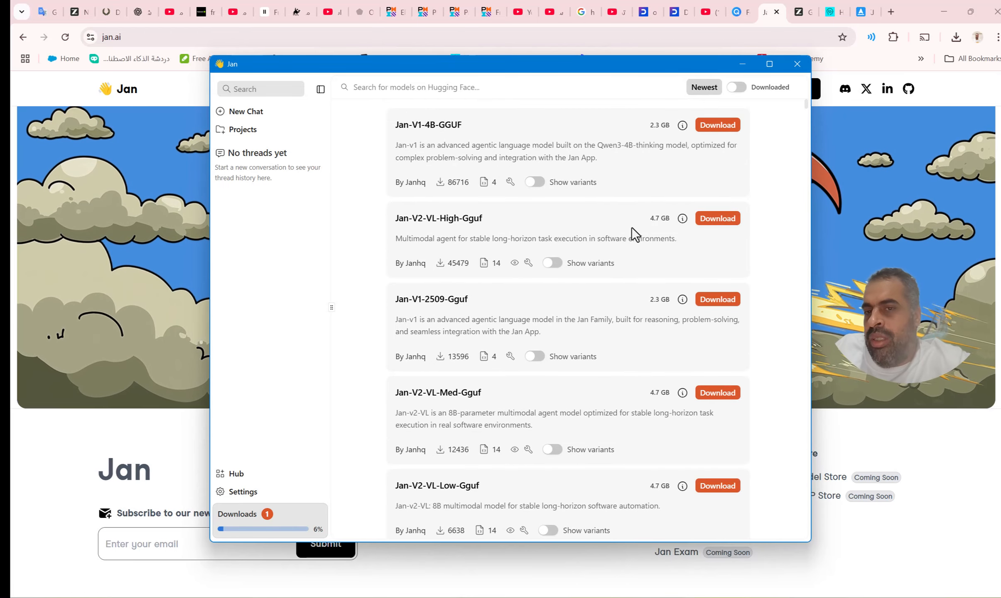
{"action": "scroll", "coordinate": [623, 243], "scroll_direction": "down", "scroll_amount": 1}
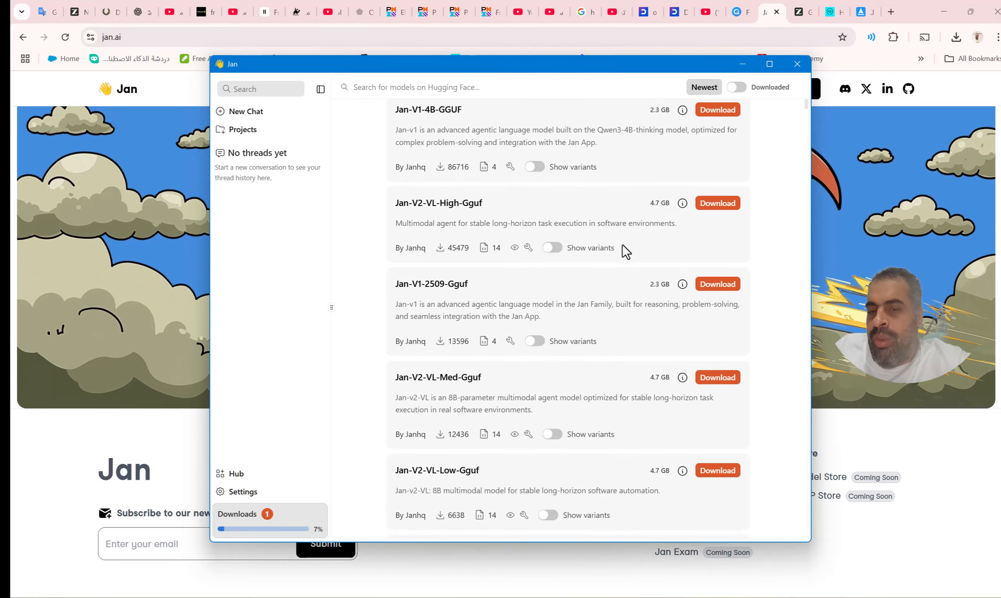
{"action": "scroll", "coordinate": [623, 244], "scroll_direction": "up", "scroll_amount": 2}
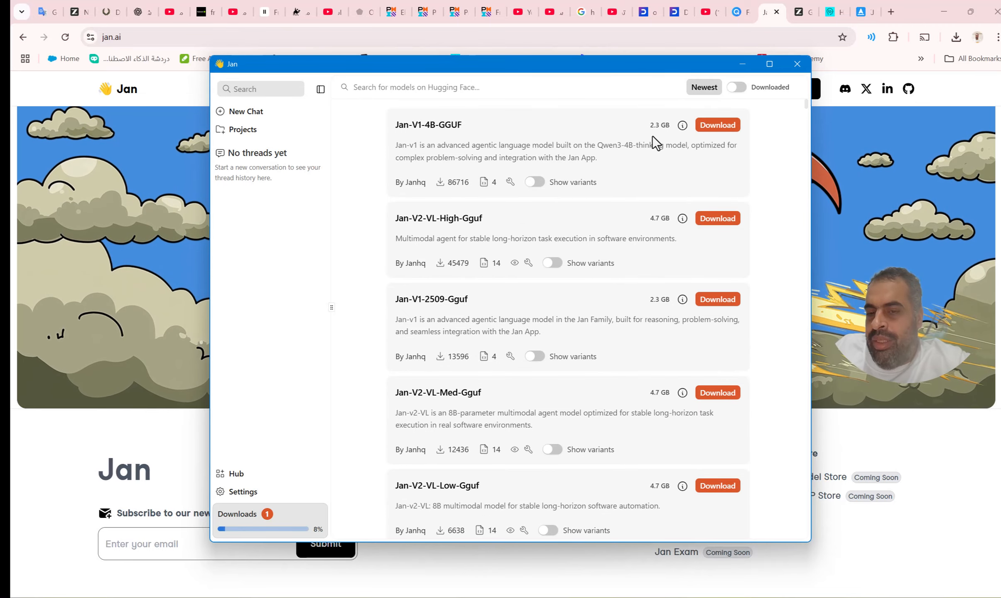
{"action": "scroll", "coordinate": [653, 137], "scroll_direction": "down", "scroll_amount": 5}
{"action": "scroll", "coordinate": [656, 143], "scroll_direction": "down", "scroll_amount": 1}
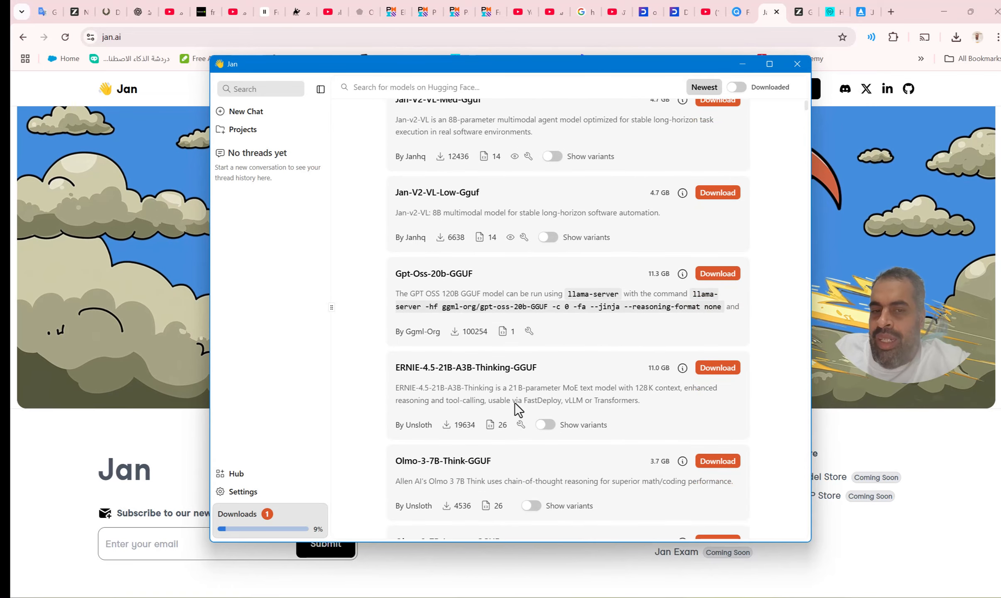
{"action": "scroll", "coordinate": [623, 358], "scroll_direction": "down", "scroll_amount": 10}
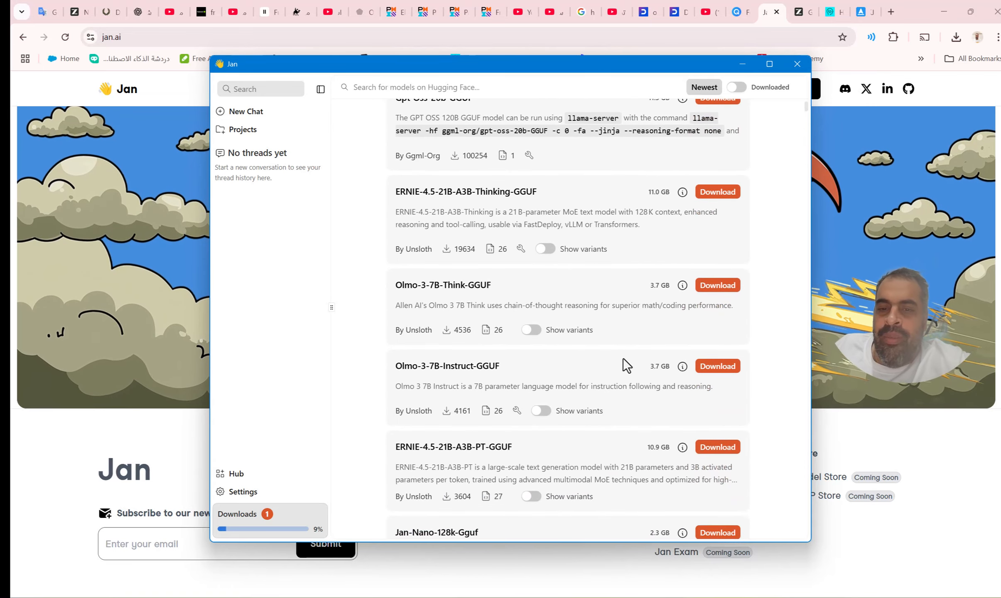
{"action": "scroll", "coordinate": [623, 358], "scroll_direction": "down", "scroll_amount": 4}
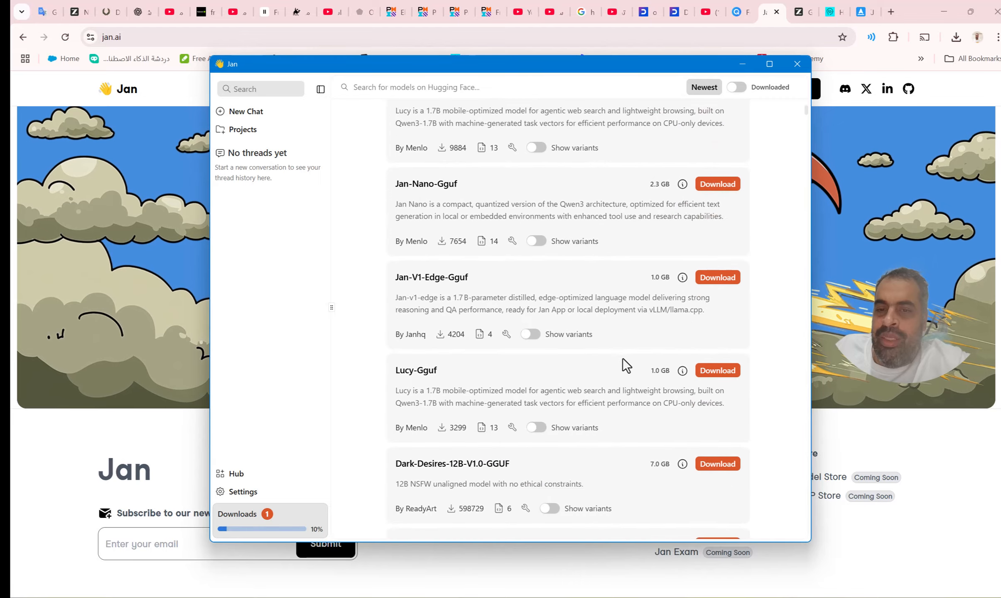
{"action": "scroll", "coordinate": [623, 358], "scroll_direction": "up", "scroll_amount": 3}
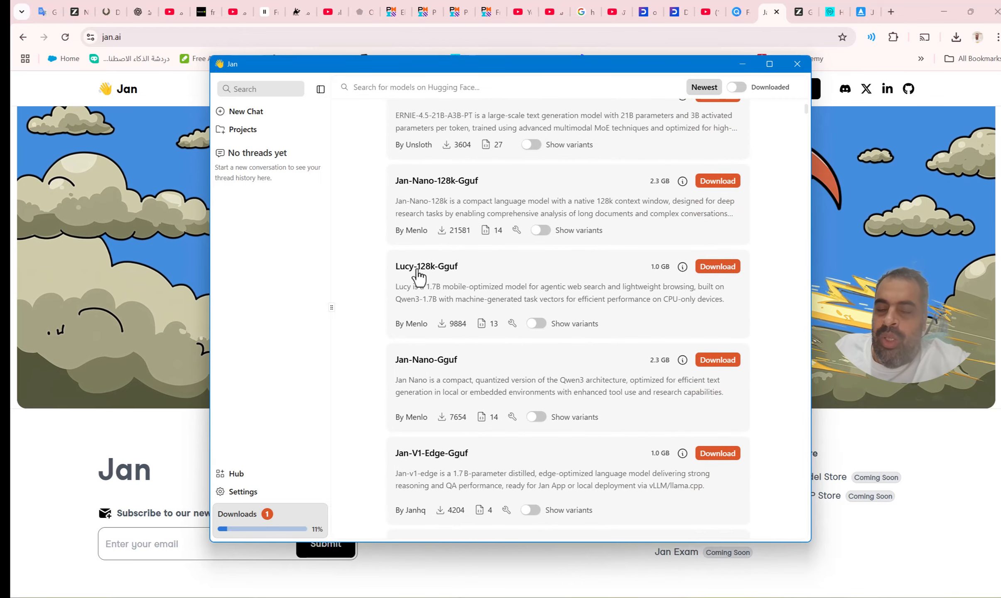
{"action": "scroll", "coordinate": [707, 274], "scroll_direction": "up", "scroll_amount": 5}
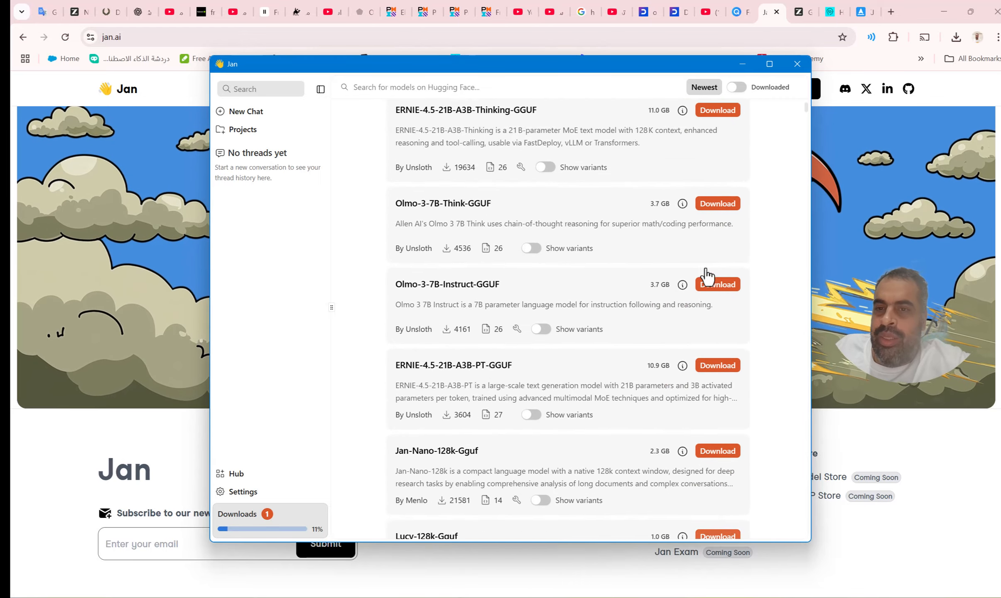
{"action": "scroll", "coordinate": [702, 270], "scroll_direction": "down", "scroll_amount": 15}
{"action": "scroll", "coordinate": [706, 249], "scroll_direction": "up", "scroll_amount": 2}
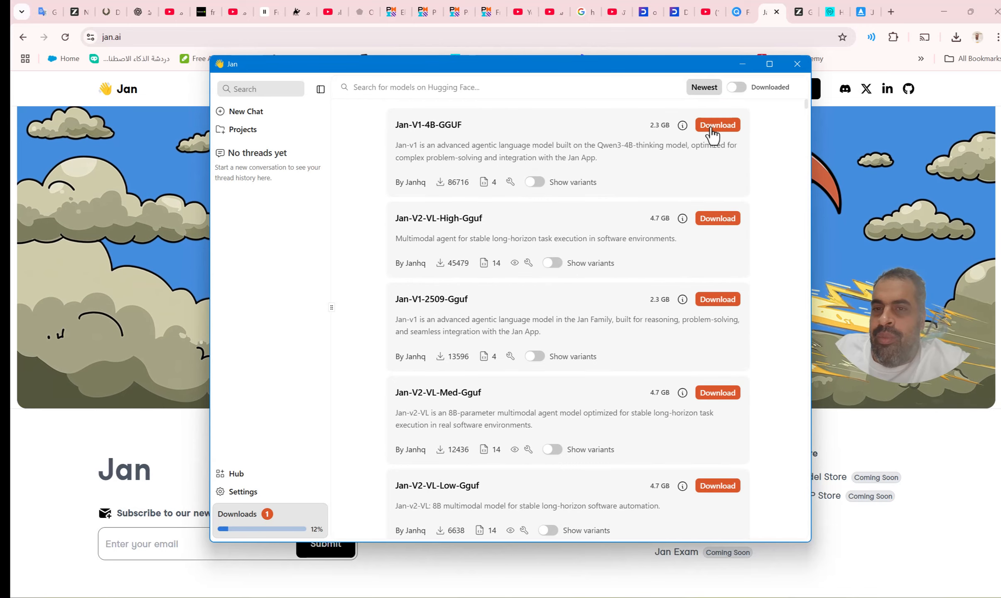
Try limiting the model list to downloaded models, then restore the full list.
{"action": "left_click", "coordinate": [737, 88]}
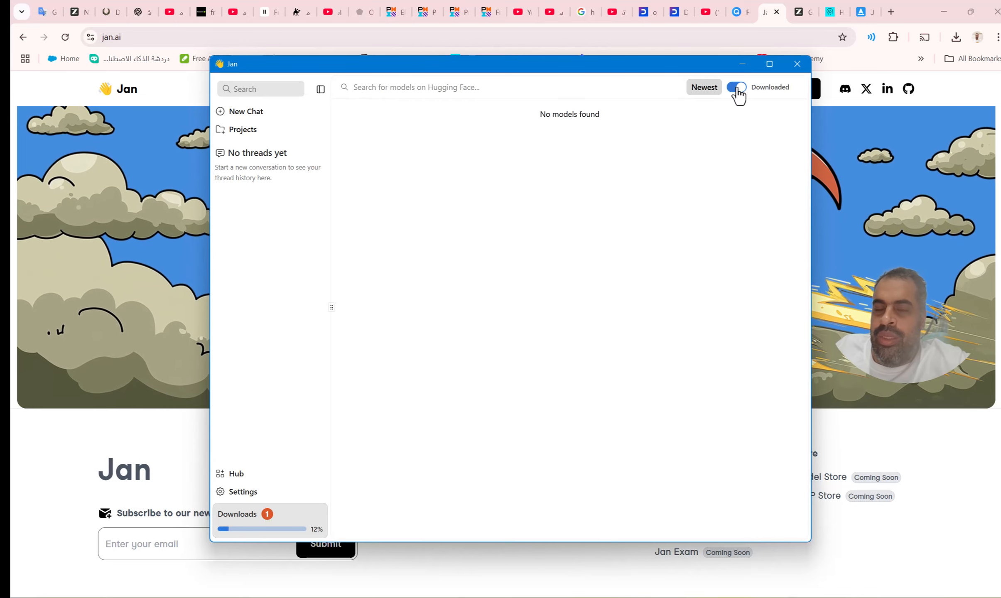
{"action": "left_click", "coordinate": [737, 88]}
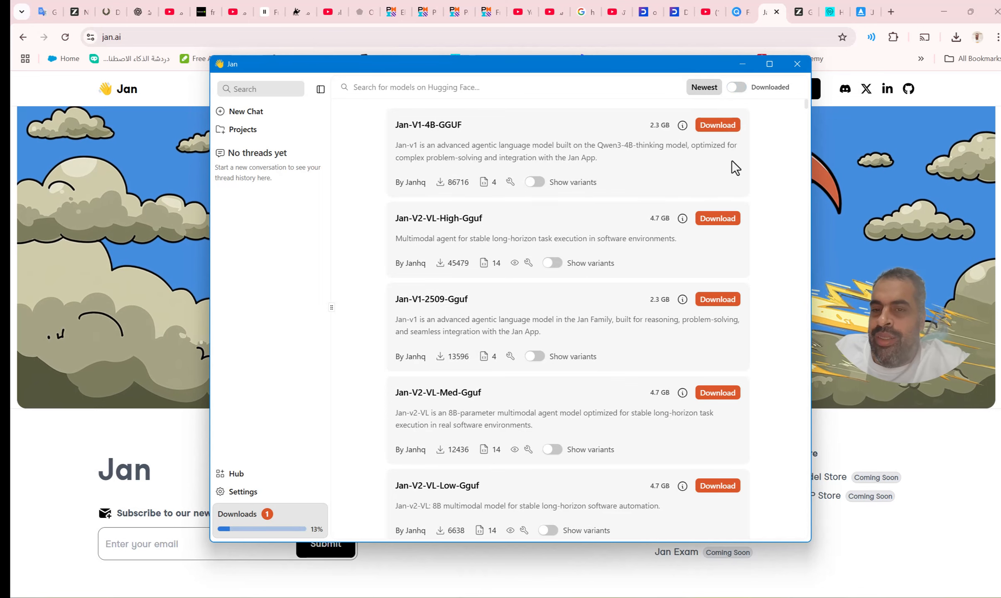
{"action": "left_click", "coordinate": [27, 597]}
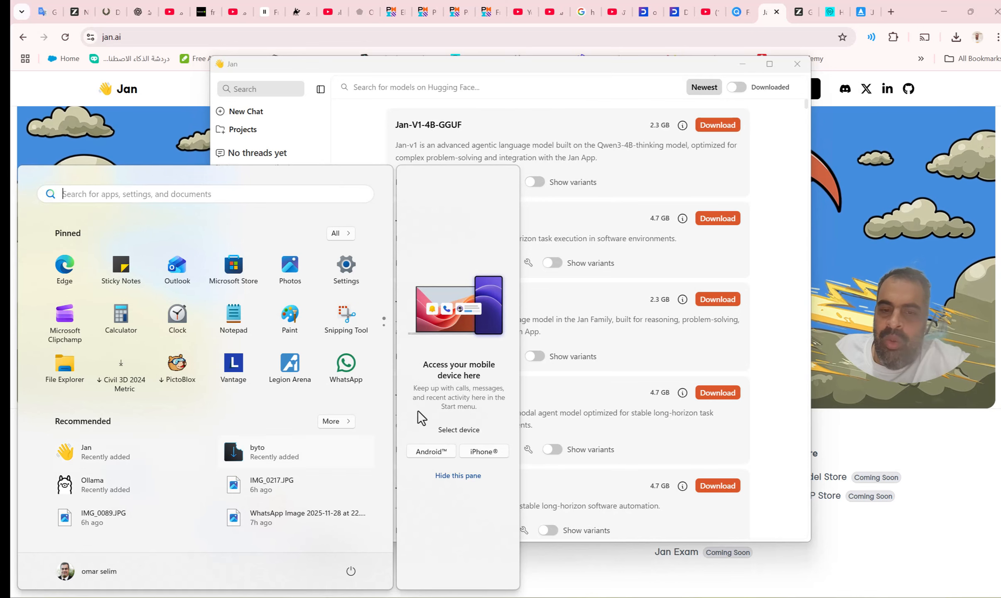
{"action": "left_click", "coordinate": [761, 229]}
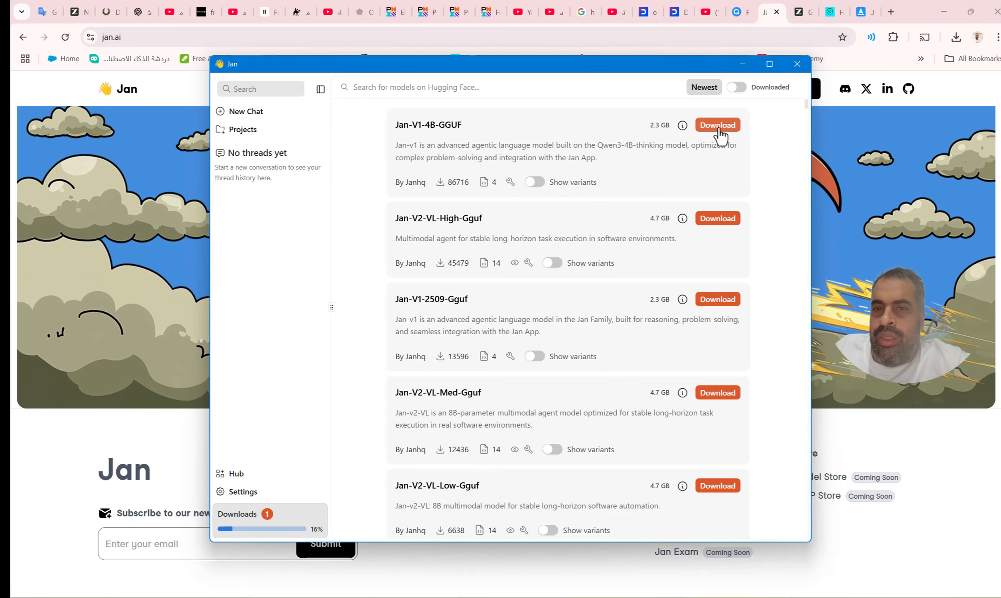
Sort the Hub models by most downloaded and download Phi-3.5-Mini-Instruct-GGUF.
{"action": "left_click", "coordinate": [706, 89]}
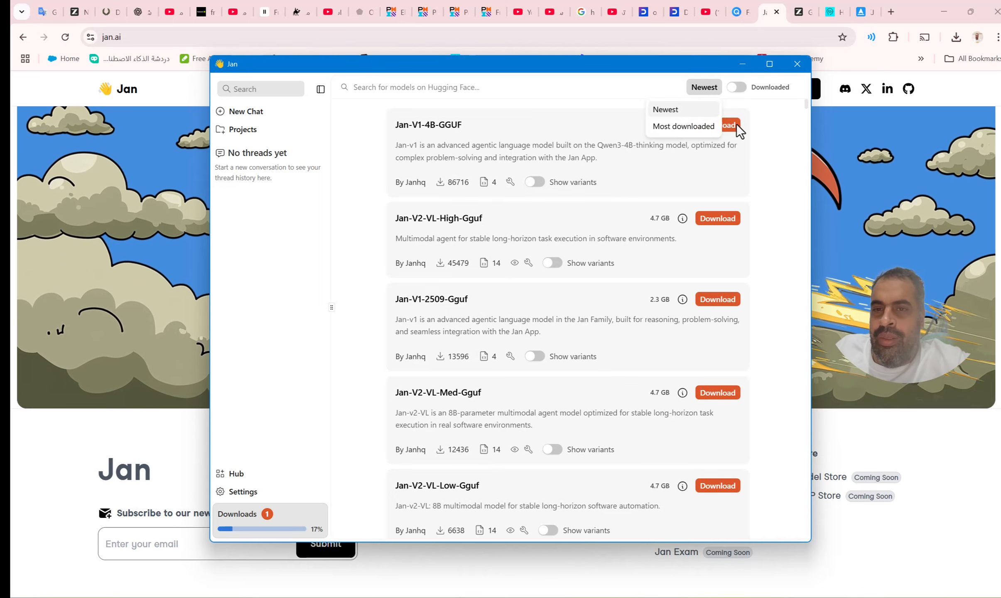
{"action": "left_click", "coordinate": [689, 127]}
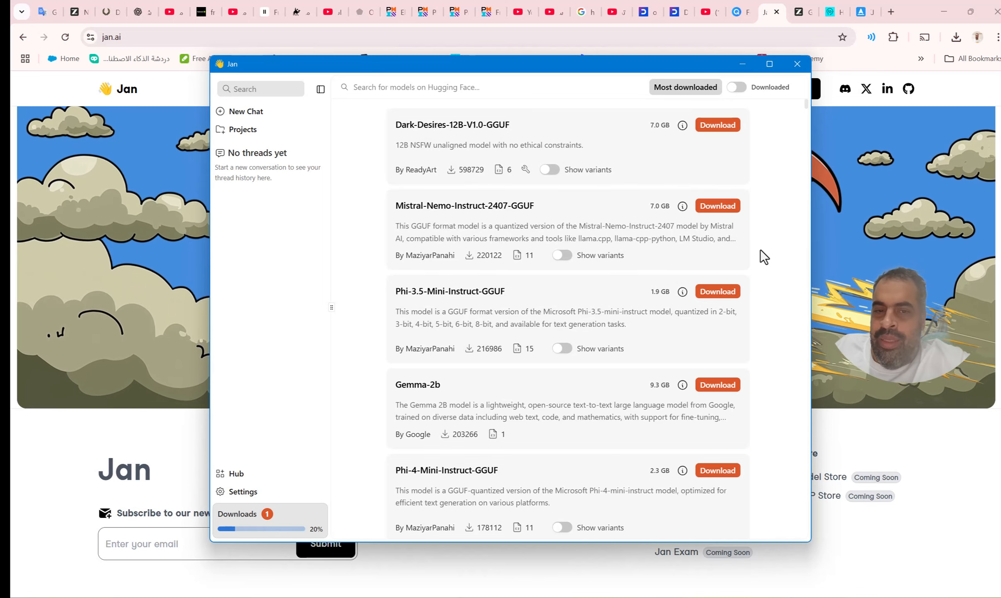
{"action": "left_click", "coordinate": [717, 291]}
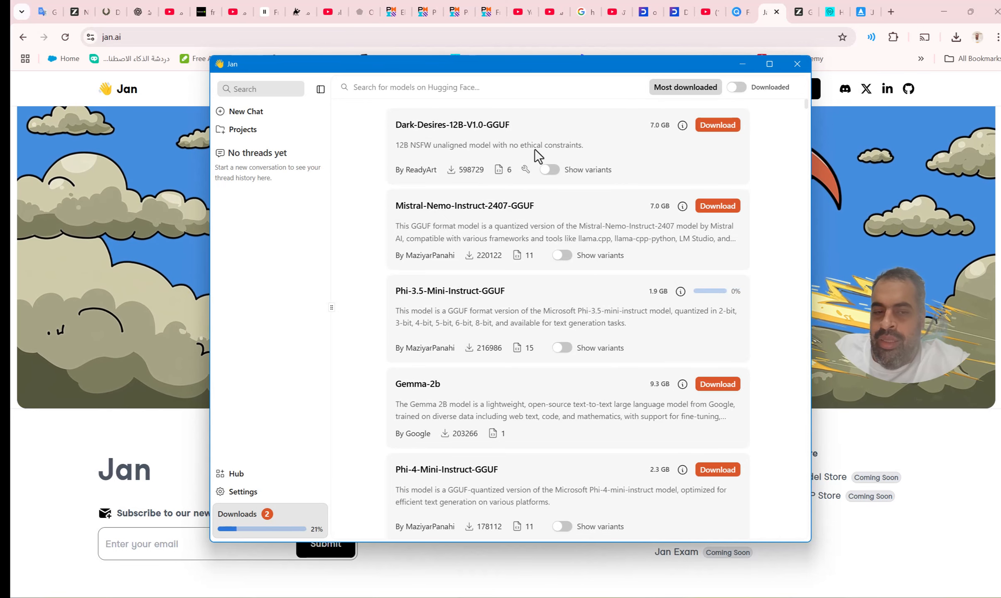
Start a new chat through the Jan Model quick start and send the question "ماذا تعرف عن مخاطر الذكاء الاصطناعي".
{"action": "left_click", "coordinate": [273, 114]}
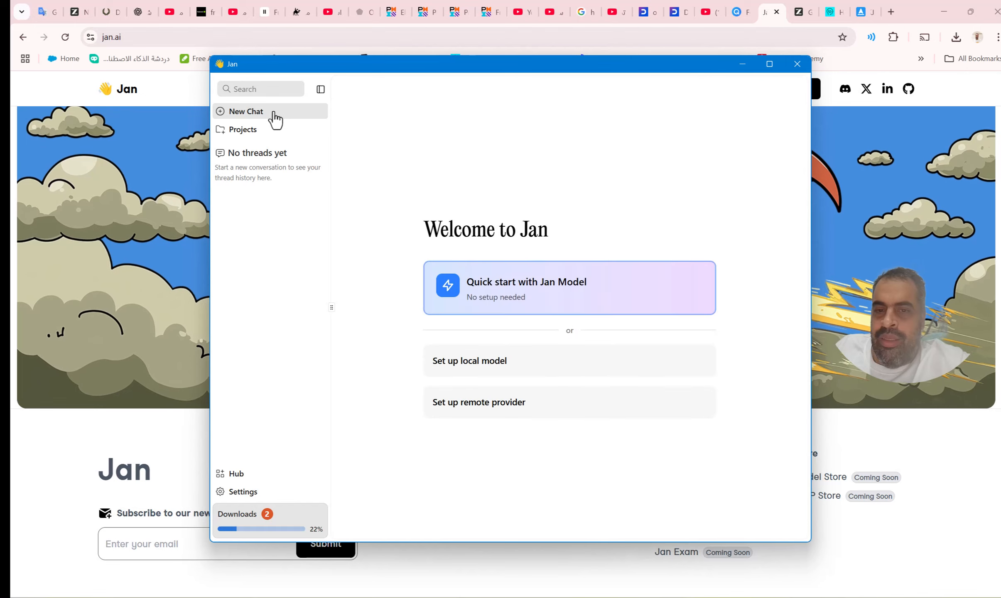
{"action": "left_click", "coordinate": [606, 299]}
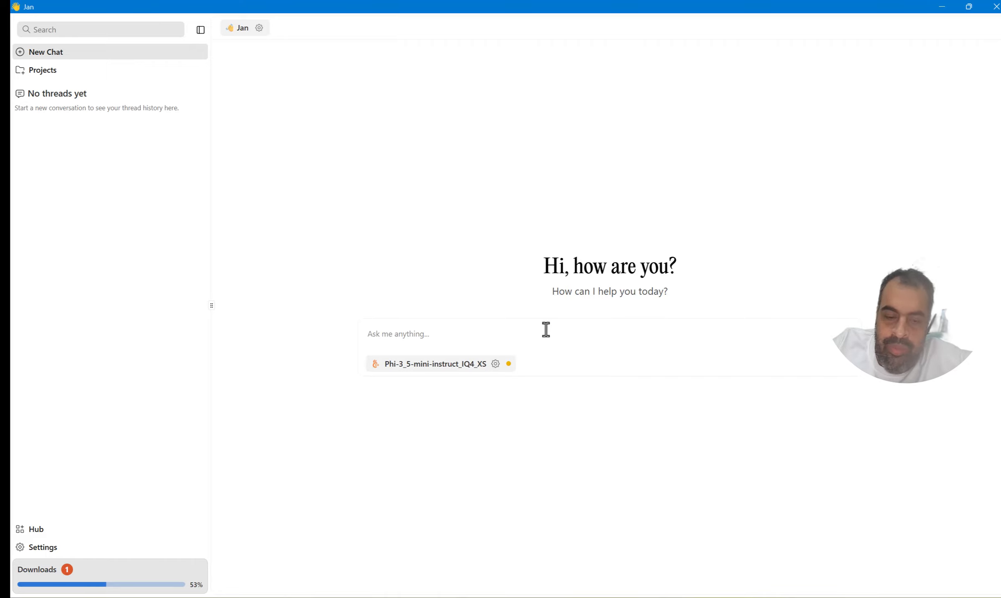
{"action": "type", "text": "ماذا تعرف عن"}
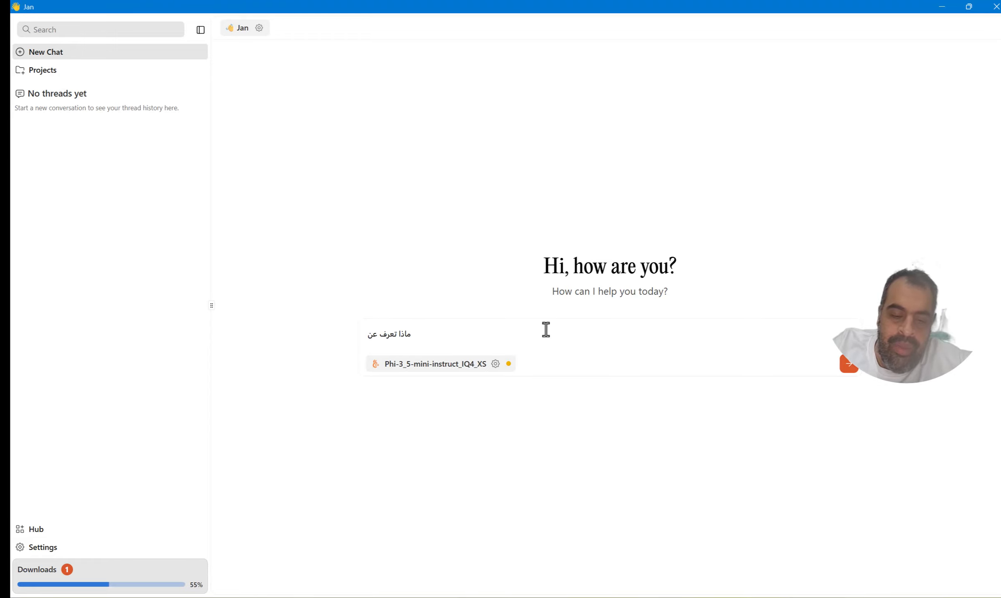
{"action": "type", "text": "مخاط"}
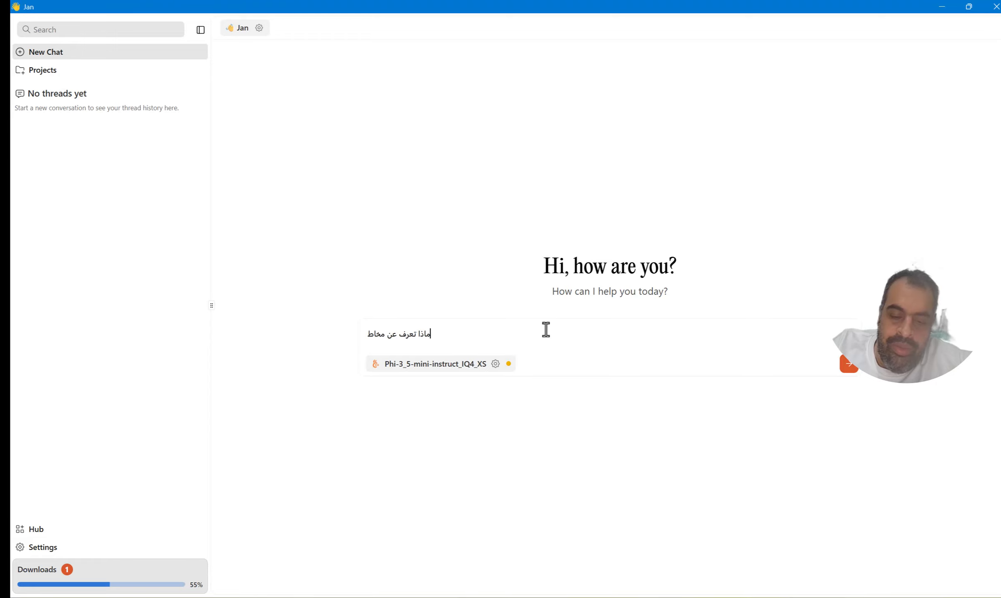
{"action": "type", "text": "ر الذكا"}
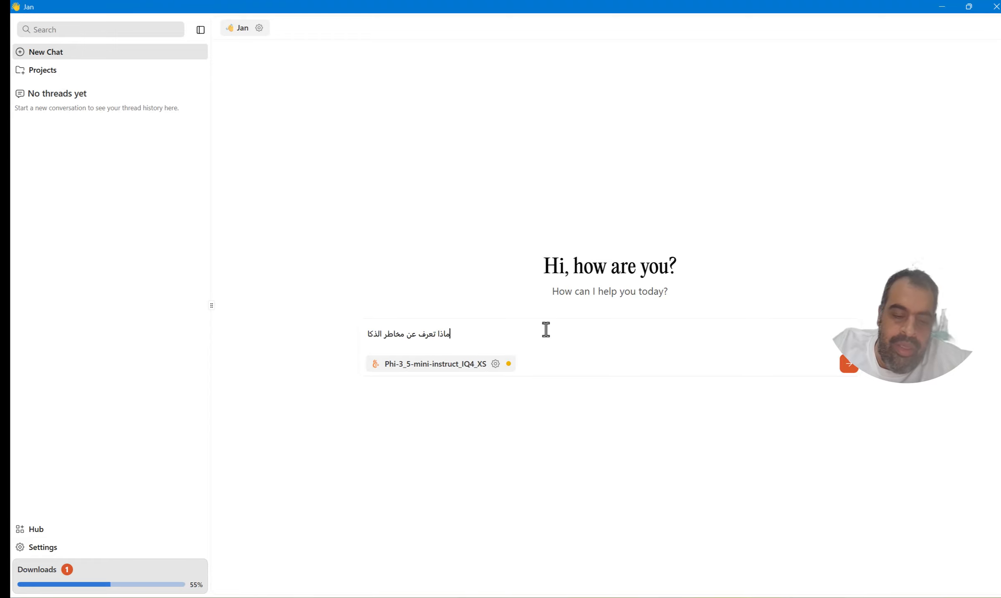
{"action": "type", "text": "ء الاصطناعي"}
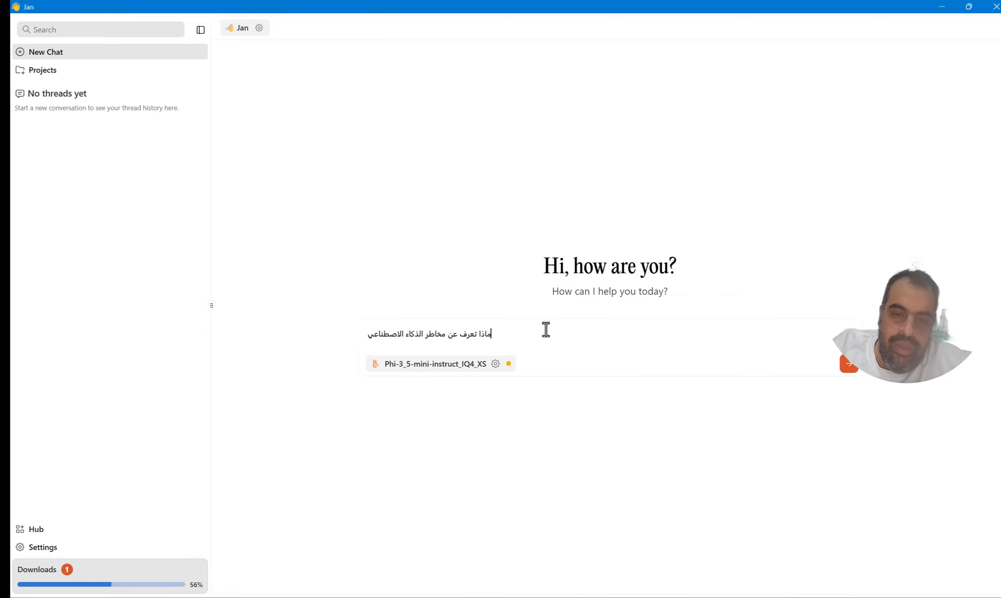
{"action": "key", "text": "Return"}
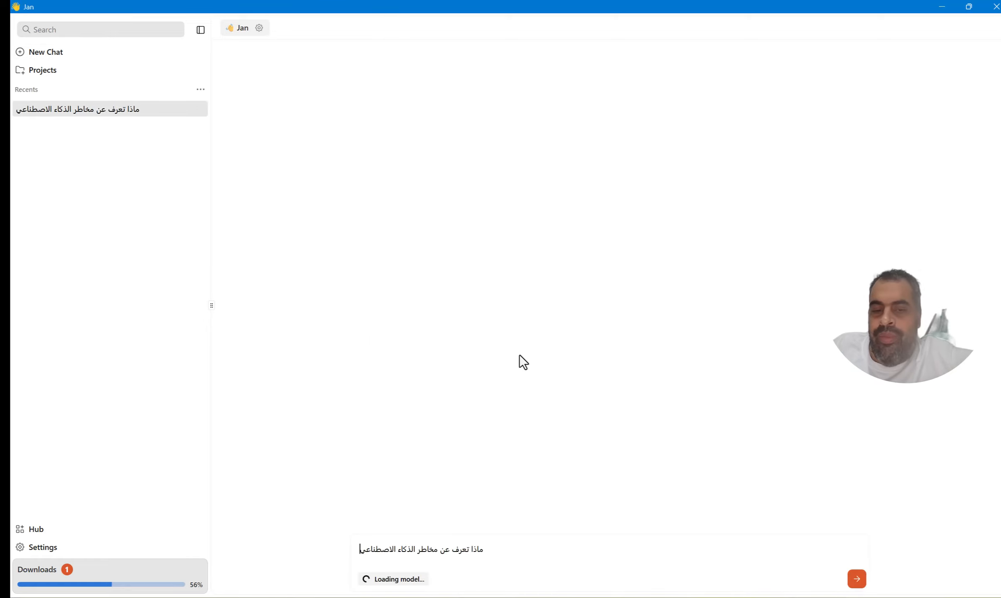